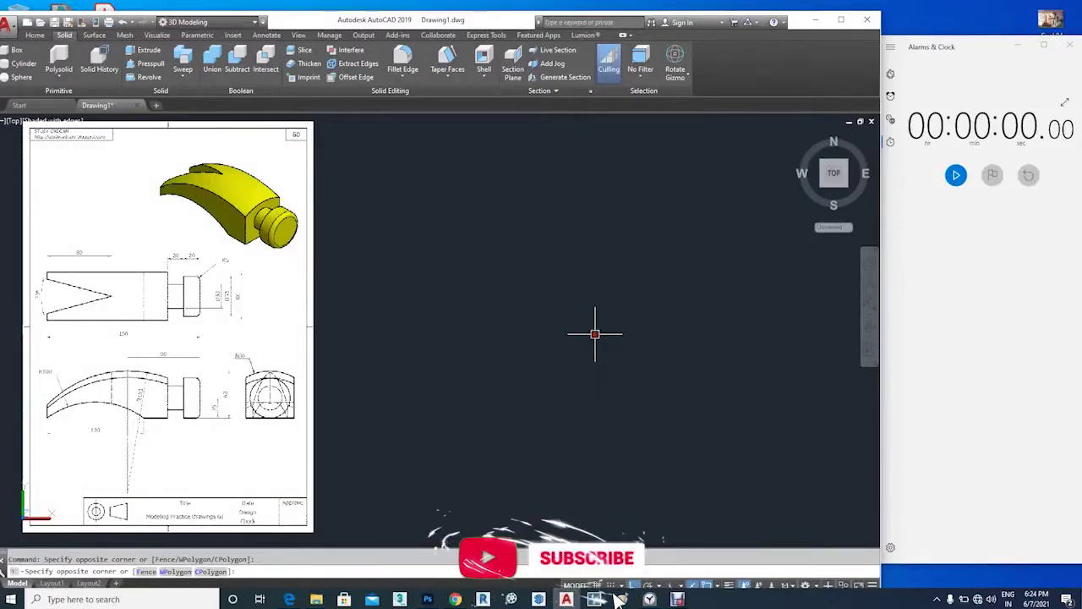
# Start the stopwatch to time the hammer modelling session
pyautogui.click(956, 176)
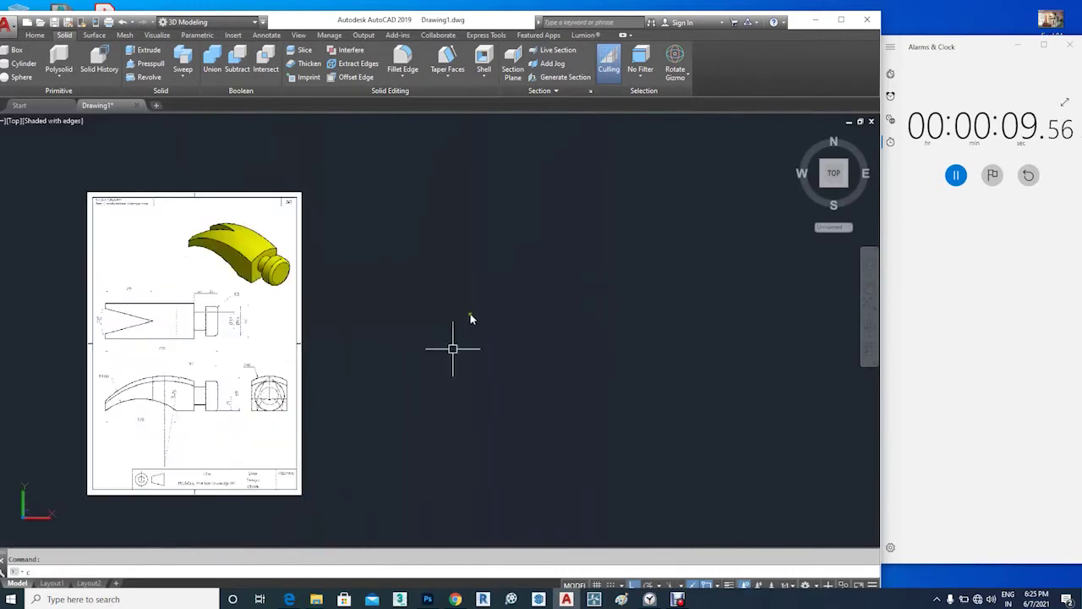
# Draw a radius-150 circle with a vertical centre line, checking the hammer's side view
pyautogui.write('c')
pyautogui.press('Return')
pyautogui.click(471, 311)
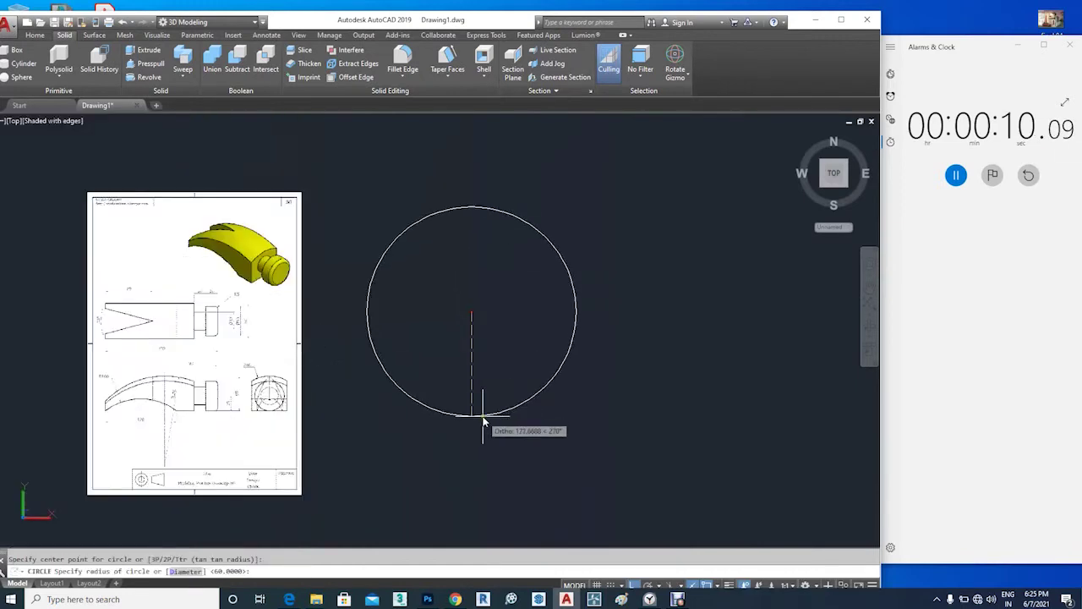
pyautogui.press('Return')
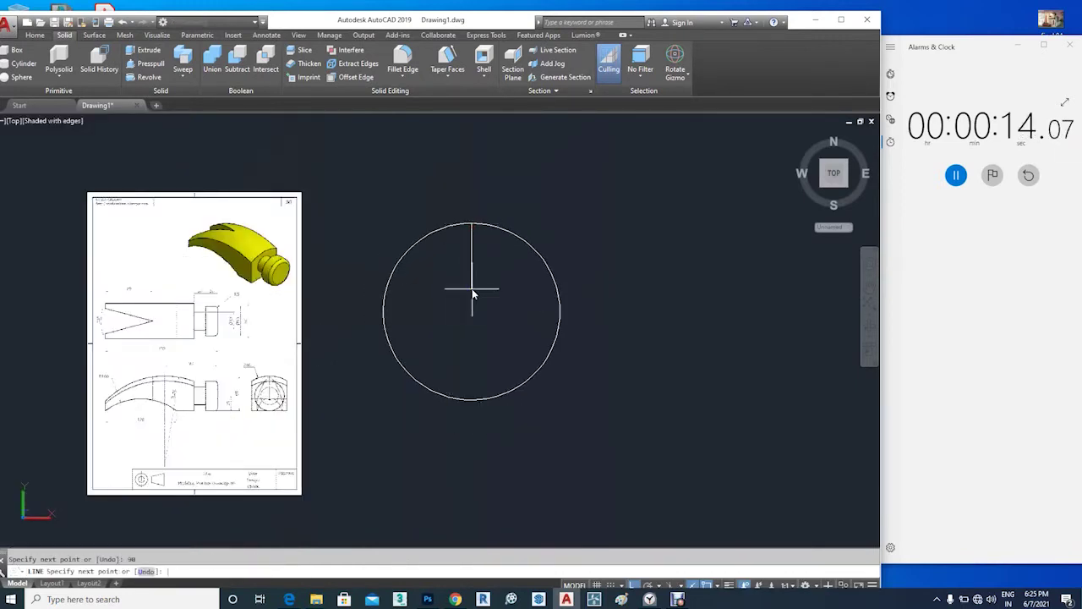
pyautogui.press('Return')
pyautogui.scroll(3, 138, 313)
pyautogui.scroll(1, 174, 271)
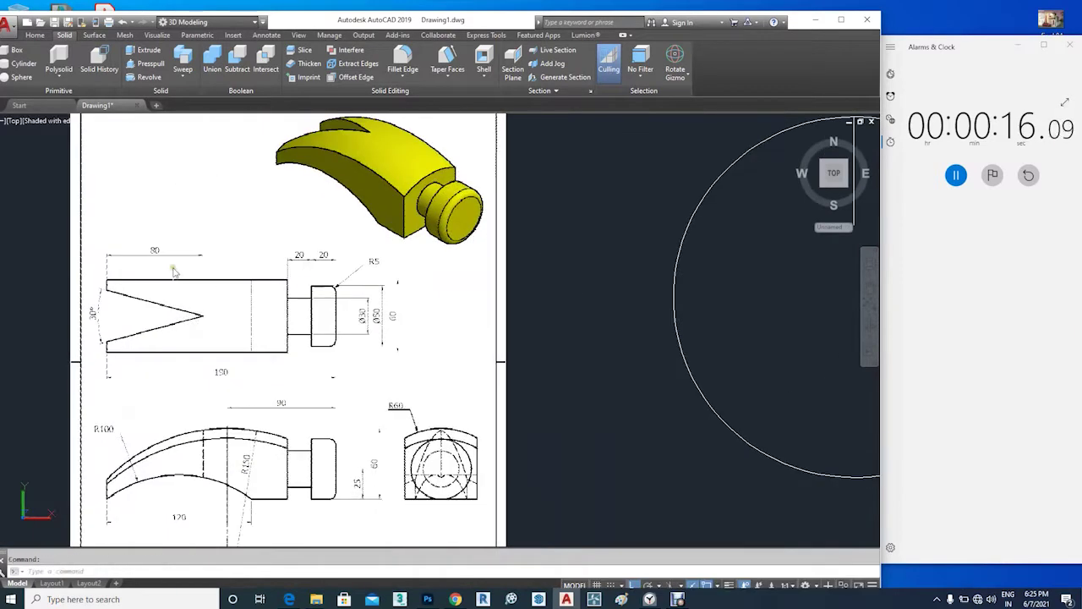
pyautogui.scroll(3, 174, 271)
pyautogui.scroll(-5, 307, 440)
pyautogui.moveTo(296, 343); pyautogui.dragTo(292, 246, button='middle')
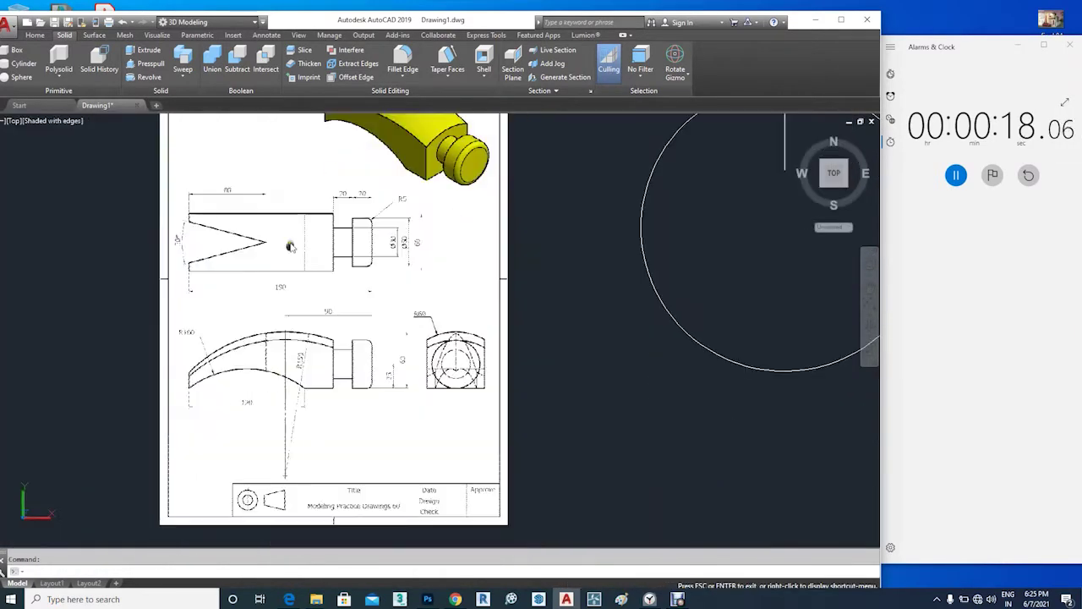
pyautogui.scroll(4, 258, 446)
pyautogui.scroll(-3, 258, 446)
pyautogui.scroll(1, 500, 445)
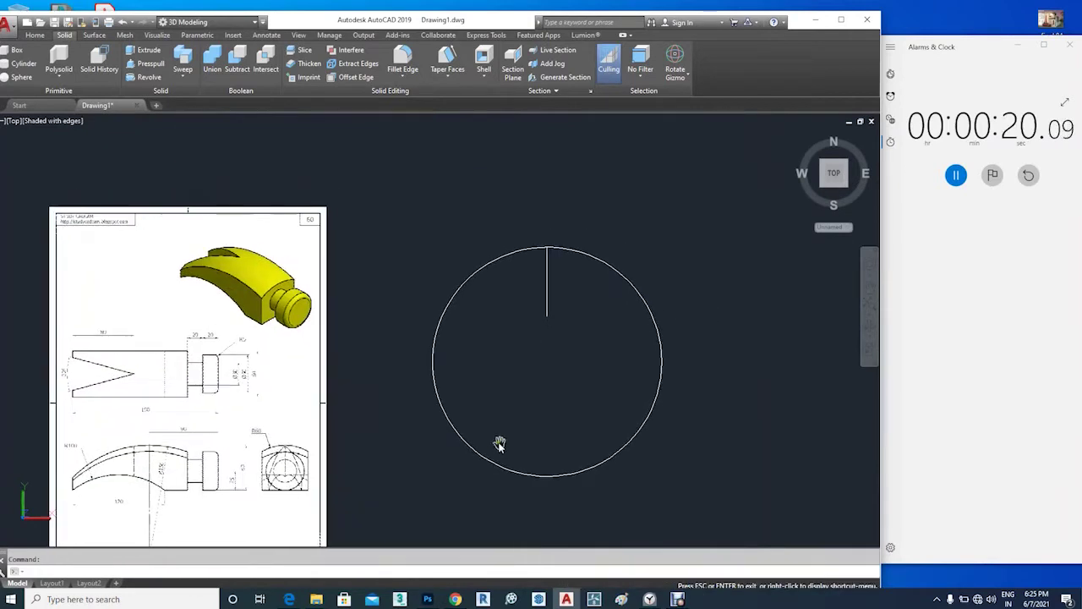
# Offset the vertical centre line to make a parallel line on its right
pyautogui.write('o')
pyautogui.press('Return')
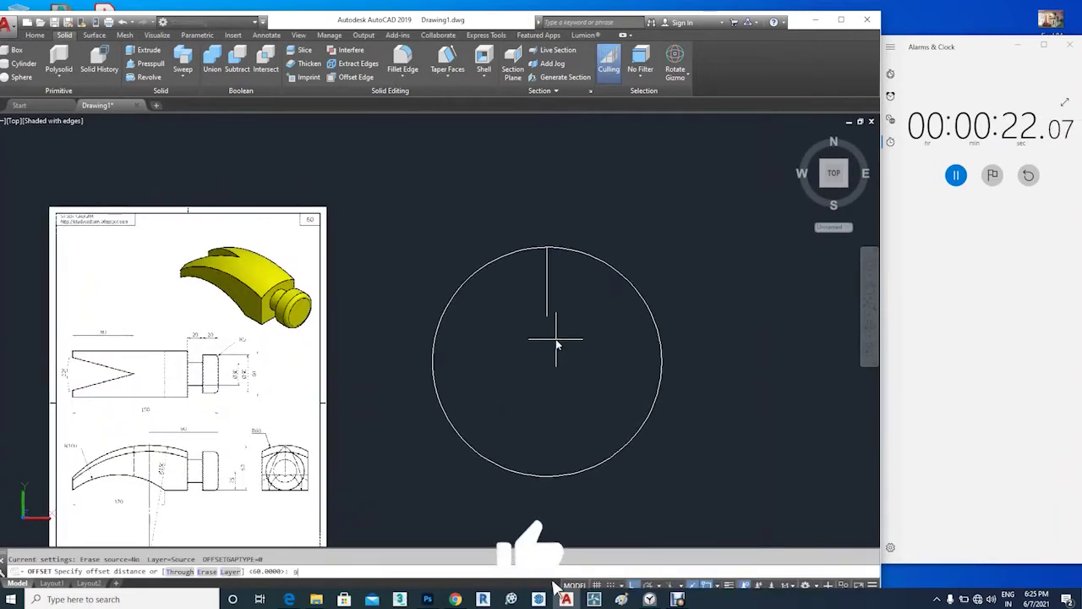
pyautogui.press('Return')
pyautogui.click(548, 307)
pyautogui.click(593, 301)
pyautogui.press('Escape')
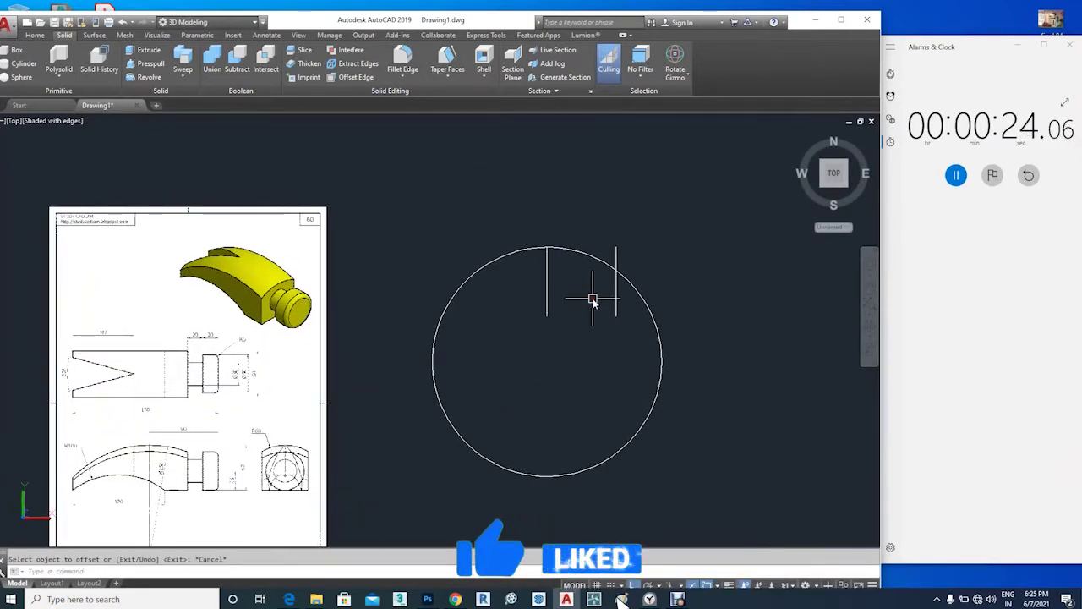
# Offset vertical lines 190 to the left and another parallel copy to the right
pyautogui.press('Return')
pyautogui.write('190')
pyautogui.press('Return')
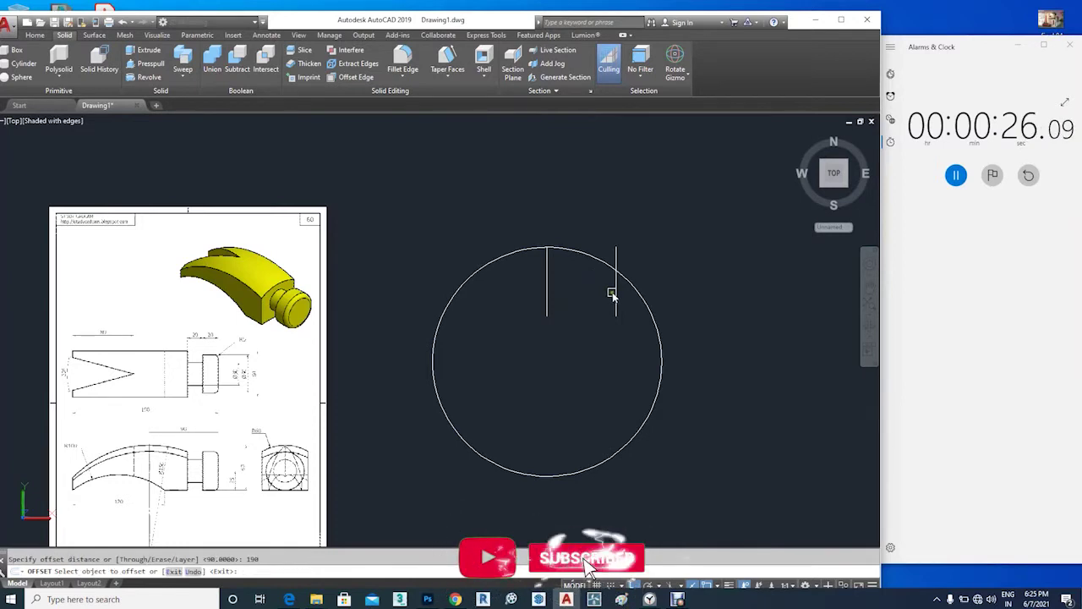
pyautogui.click(547, 292)
pyautogui.click(521, 303)
pyautogui.press('Return')
pyautogui.press('Return')
pyautogui.write('1')
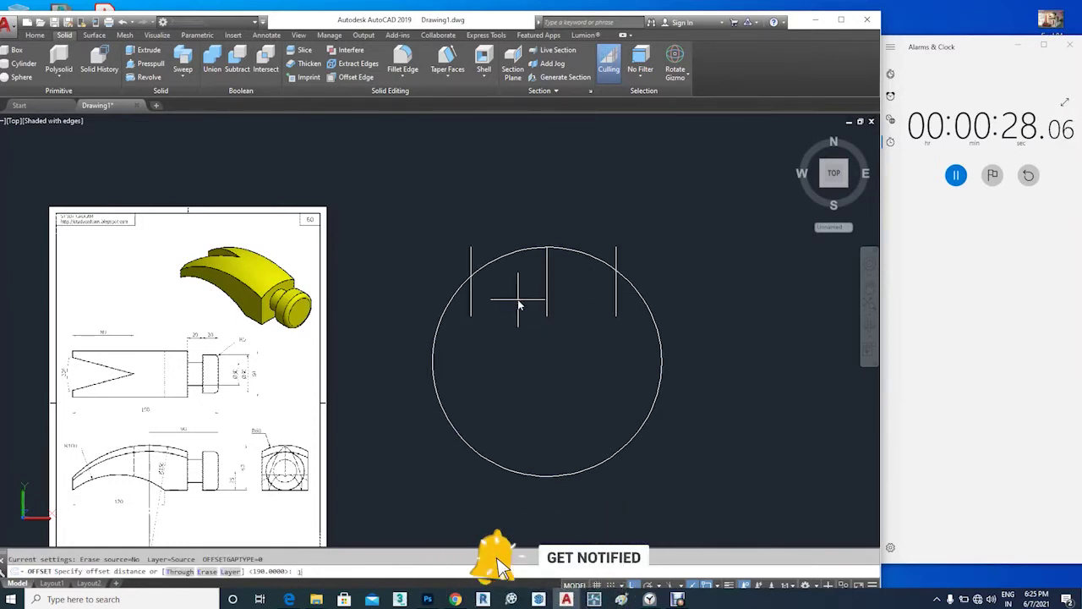
pyautogui.press('Return')
pyautogui.click(547, 301)
pyautogui.click(576, 302)
pyautogui.press('Escape')
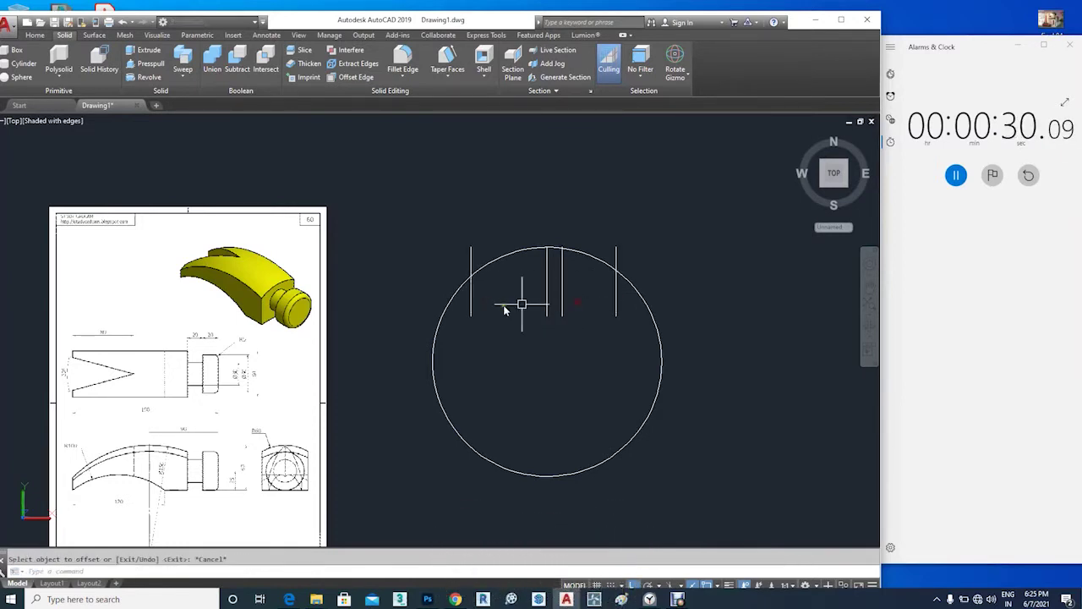
# Add a horizontal construction line across the circle's top and offset it 60 below
pyautogui.scroll(2, 201, 368)
pyautogui.scroll(3, 270, 372)
pyautogui.scroll(3, 341, 376)
pyautogui.scroll(-2, 340, 373)
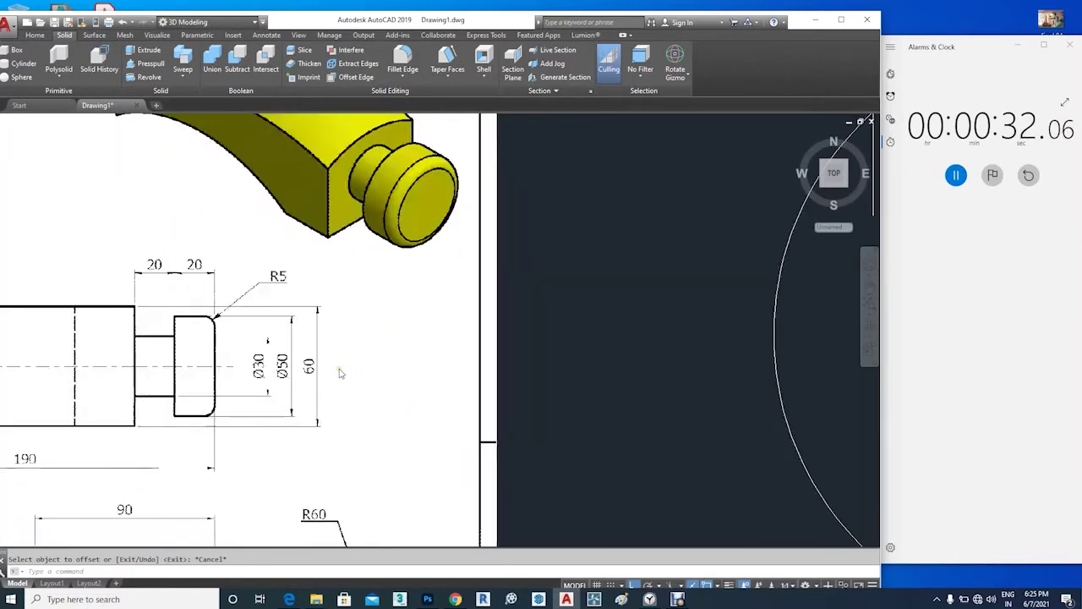
pyautogui.scroll(-5, 340, 373)
pyautogui.moveTo(532, 352); pyautogui.dragTo(318, 427, button='middle')
pyautogui.write('XL')
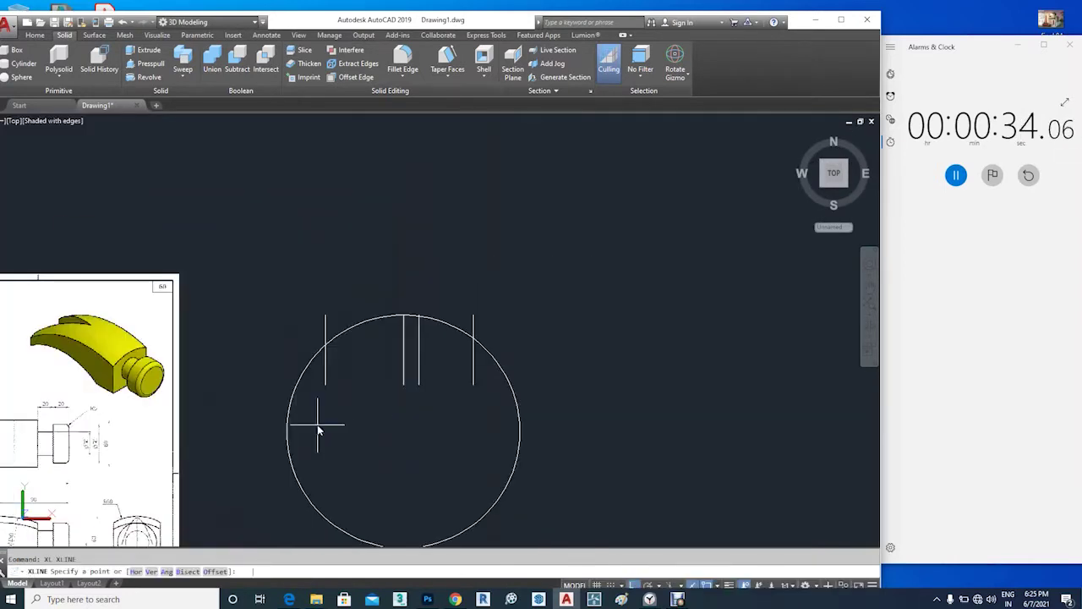
pyautogui.write('h')
pyautogui.press('Return')
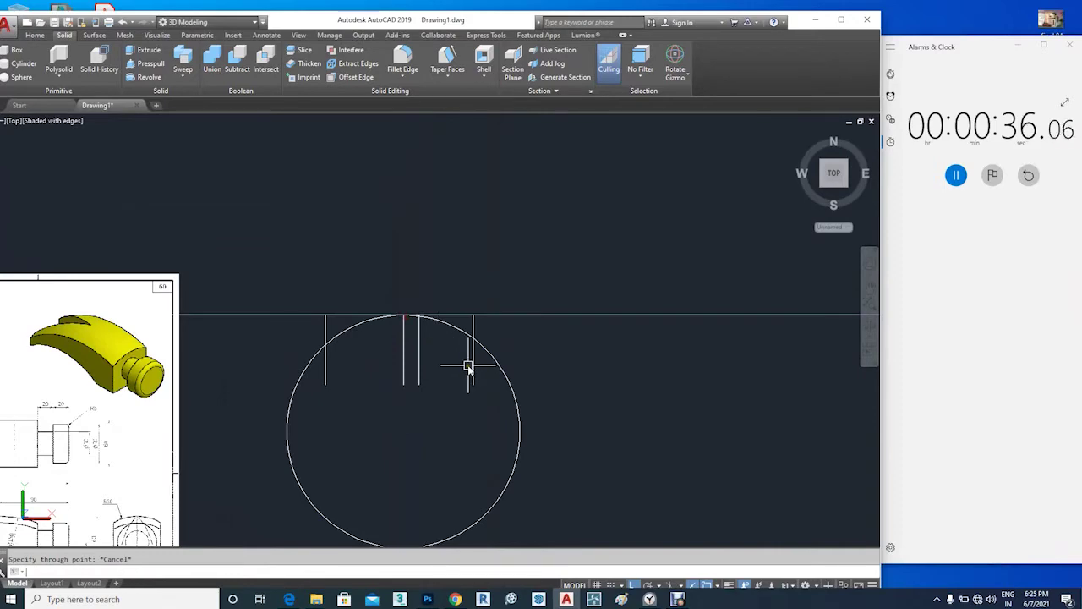
pyautogui.write('o')
pyautogui.press('Return')
pyautogui.press('Return')
pyautogui.click(513, 314)
pyautogui.click(532, 394)
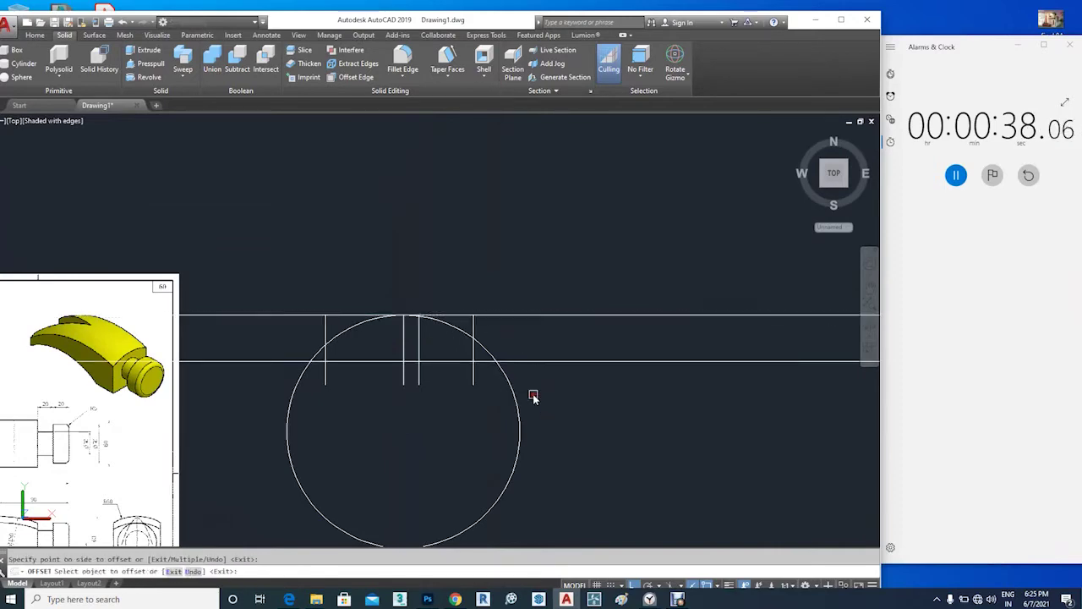
pyautogui.press('Escape')
# Check the reference cap dimensions and offset a vertical line by 30
pyautogui.scroll(2, 406, 380)
pyautogui.moveTo(373, 389)
pyautogui.mouseDown(button='middle')
pyautogui.moveTo(556, 367)
pyautogui.moveTo(718, 381)
pyautogui.mouseUp(button='middle')
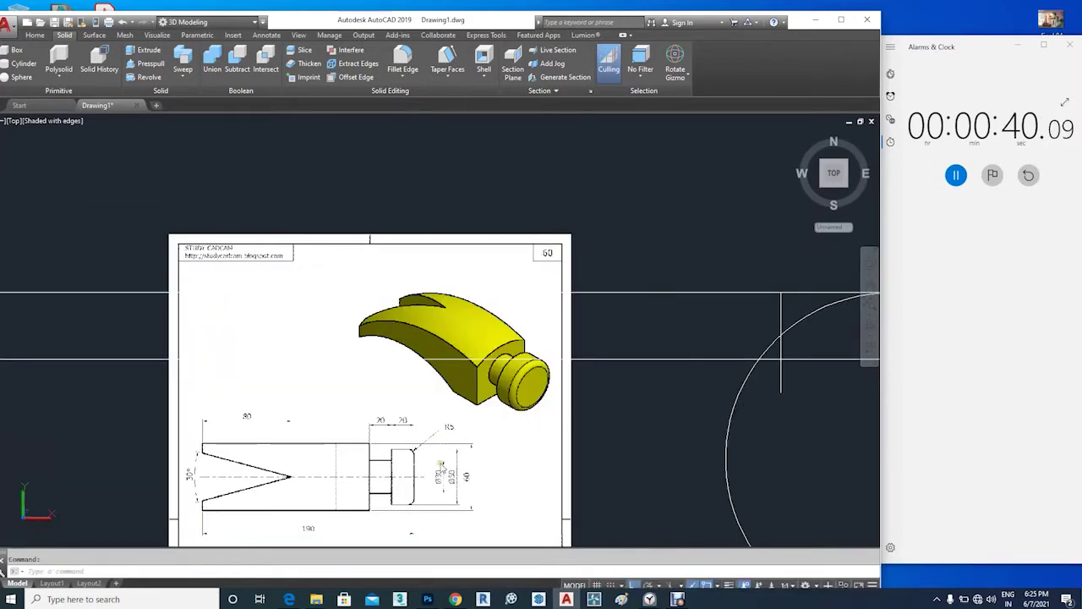
pyautogui.scroll(4, 474, 252)
pyautogui.scroll(-1, 206, 399)
pyautogui.scroll(-2, 206, 398)
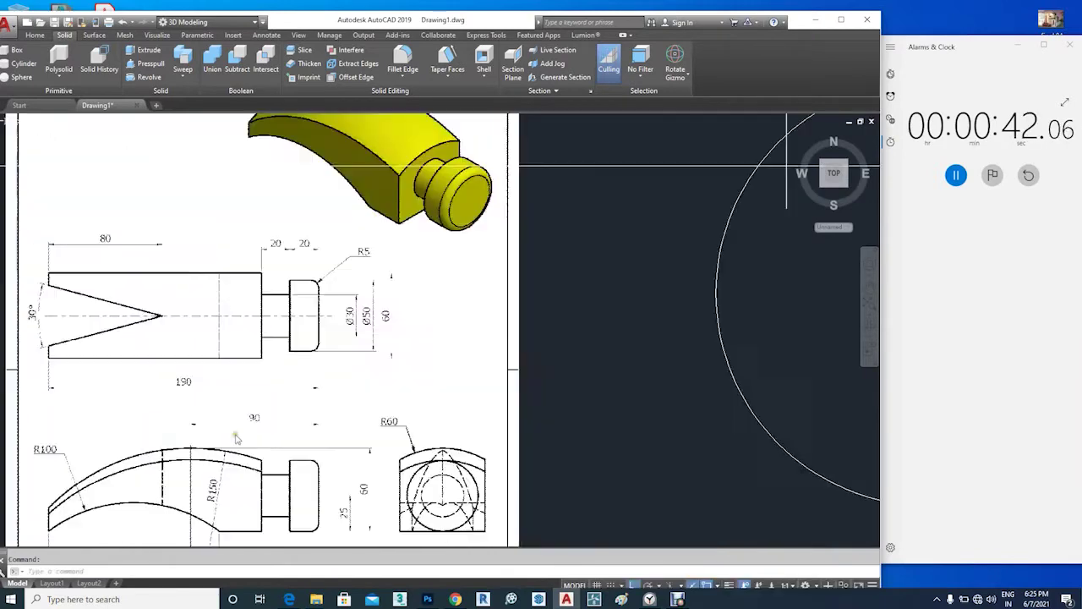
pyautogui.scroll(-2, 243, 404)
pyautogui.scroll(1, 243, 404)
pyautogui.scroll(-2, 242, 459)
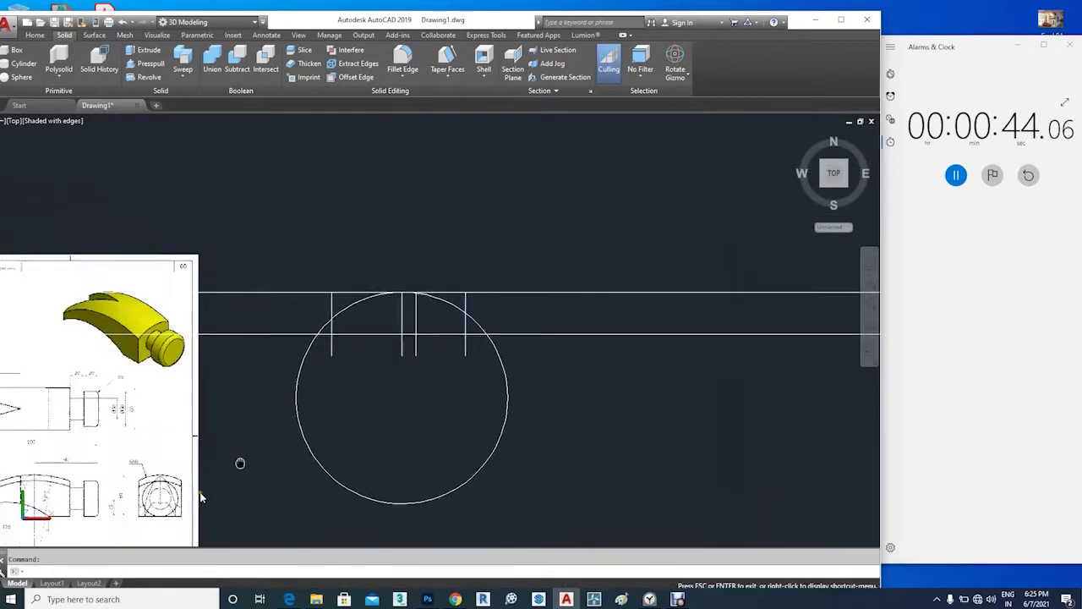
pyautogui.press('Escape')
pyautogui.press('Return')
pyautogui.press('Return')
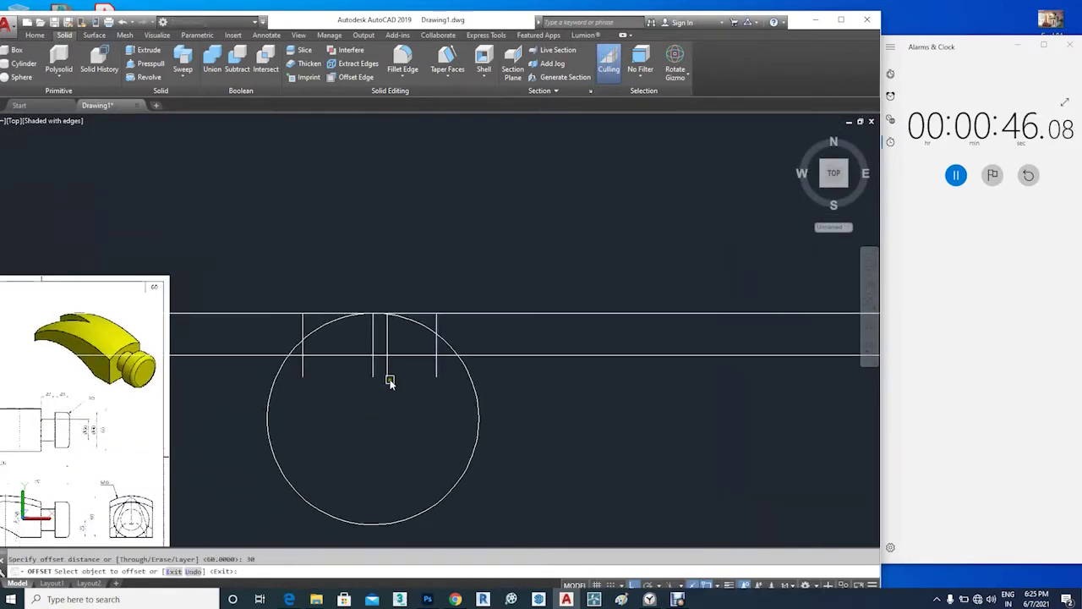
pyautogui.click(387, 372)
# Trim the construction lines to leave the band outline inside the circle
pyautogui.write('tr')
pyautogui.press('Return')
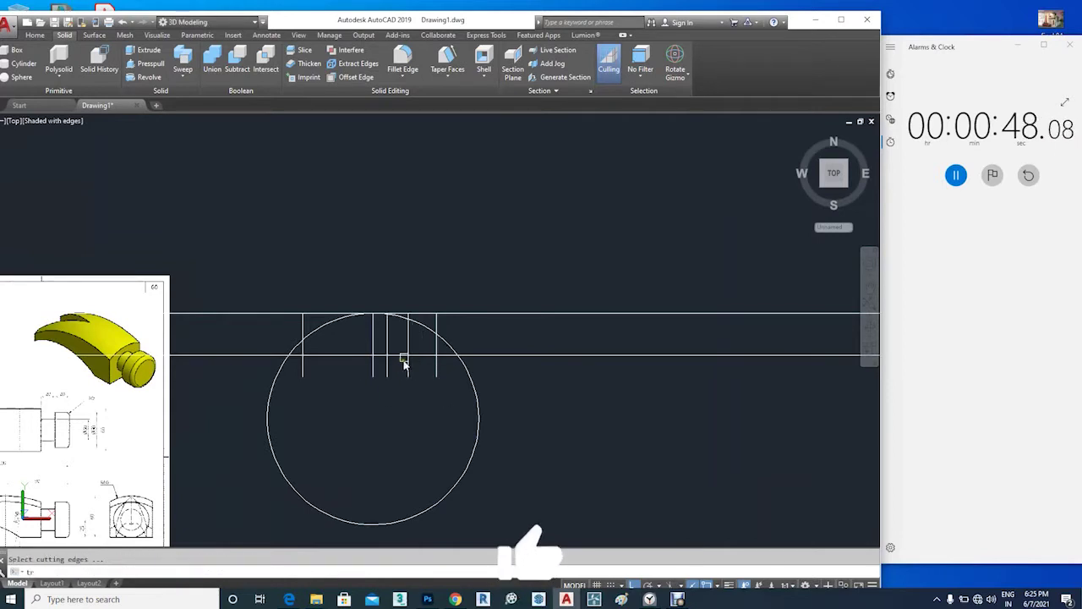
pyautogui.moveTo(427, 398); pyautogui.dragTo(357, 367)
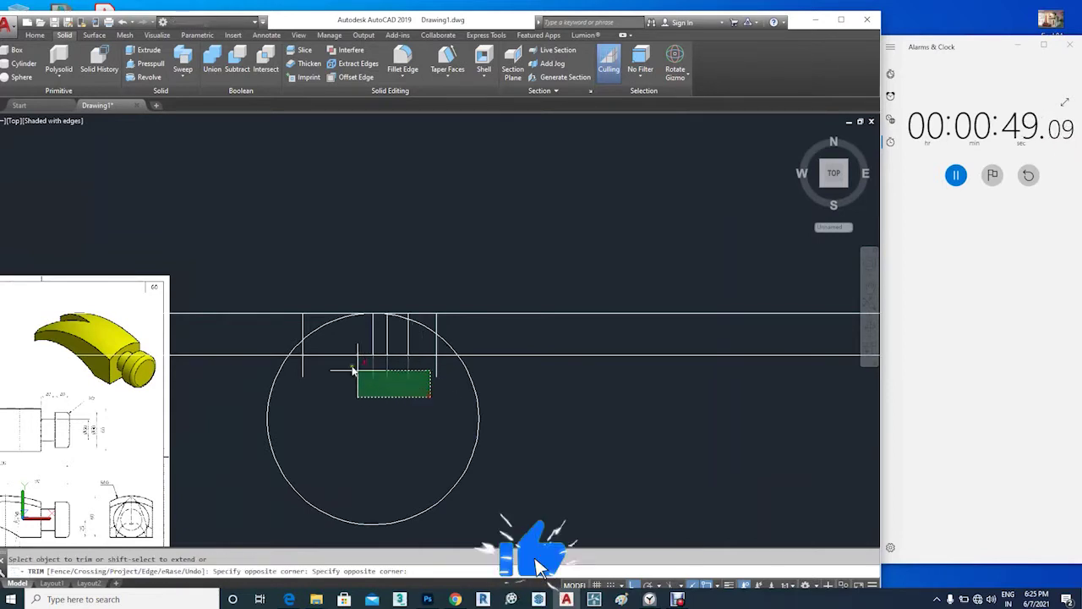
pyautogui.click(302, 370)
pyautogui.scroll(2, 297, 357)
pyautogui.click(296, 348)
pyautogui.click(580, 370)
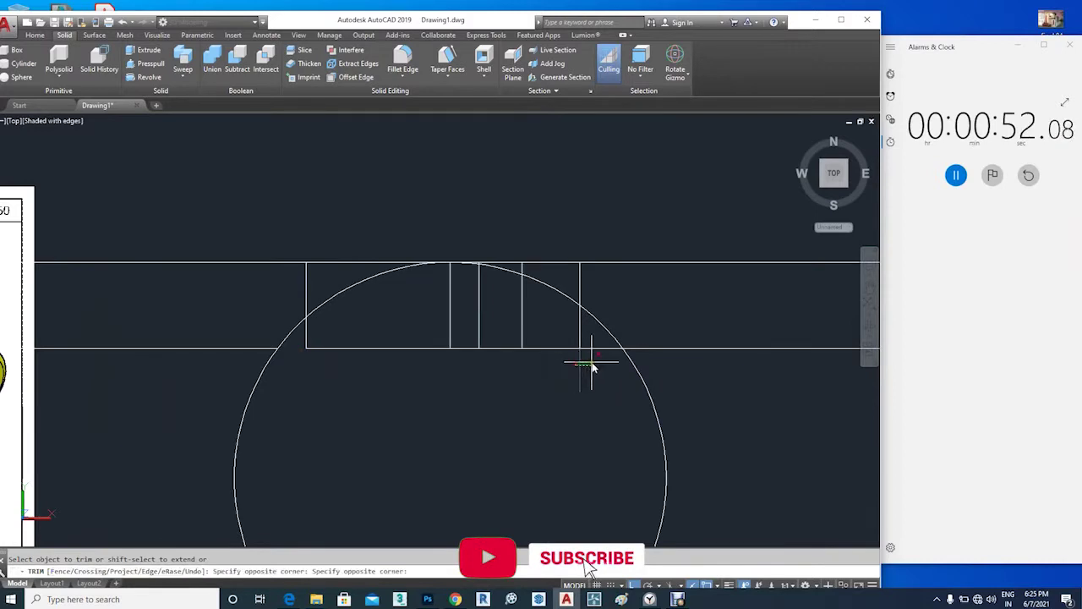
pyautogui.click(592, 348)
pyautogui.click(580, 332)
pyautogui.press('Escape')
pyautogui.moveTo(500, 355); pyautogui.dragTo(519, 360, button='middle')
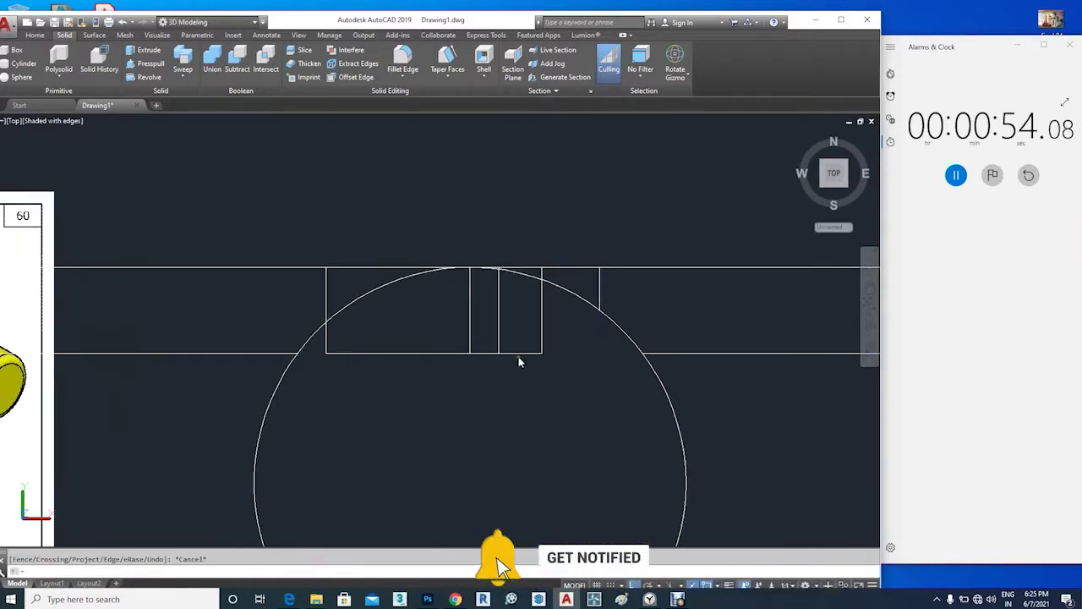
# Draw a radius arc from the band corner to the rectangle corner
pyautogui.write('a')
pyautogui.press('Return')
pyautogui.click(499, 353)
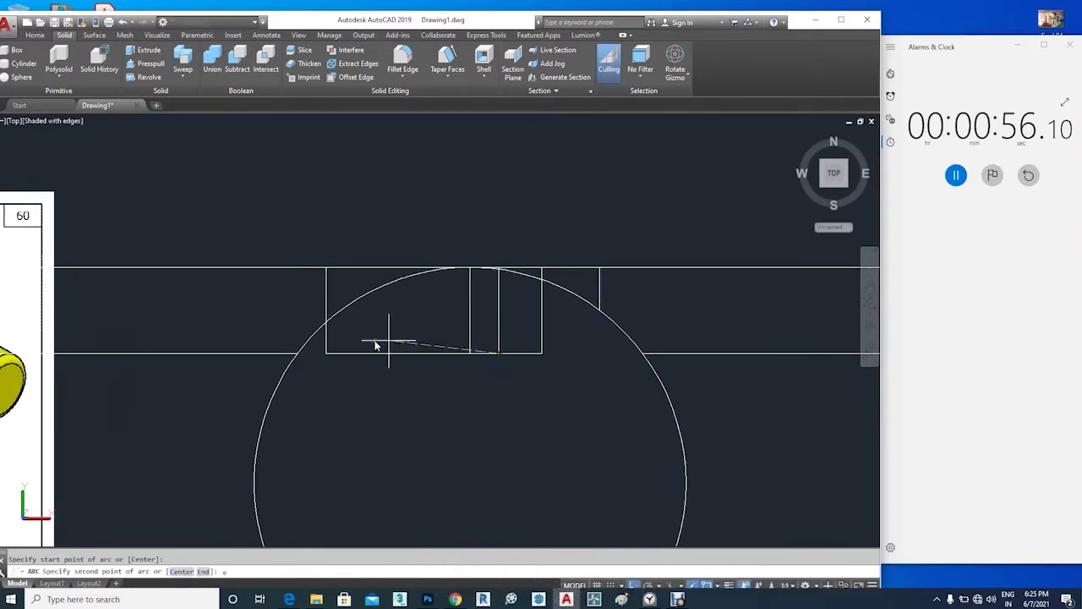
pyautogui.write('e')
pyautogui.press('Return')
pyautogui.click(330, 358)
pyautogui.write('r')
pyautogui.press('Return')
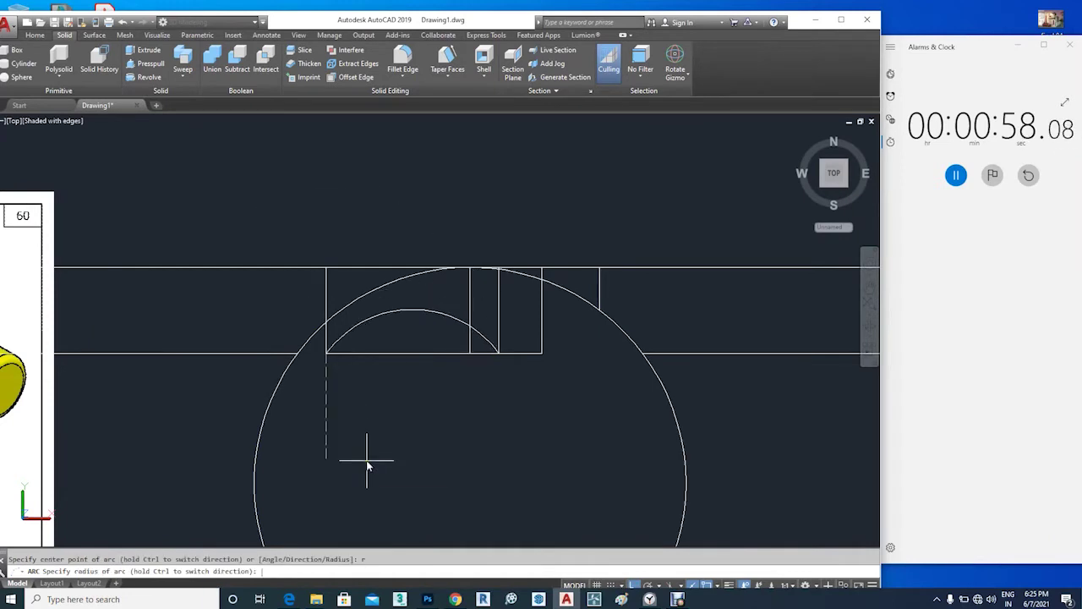
pyautogui.press('Return')
pyautogui.moveTo(467, 363); pyautogui.dragTo(510, 367, button='middle')
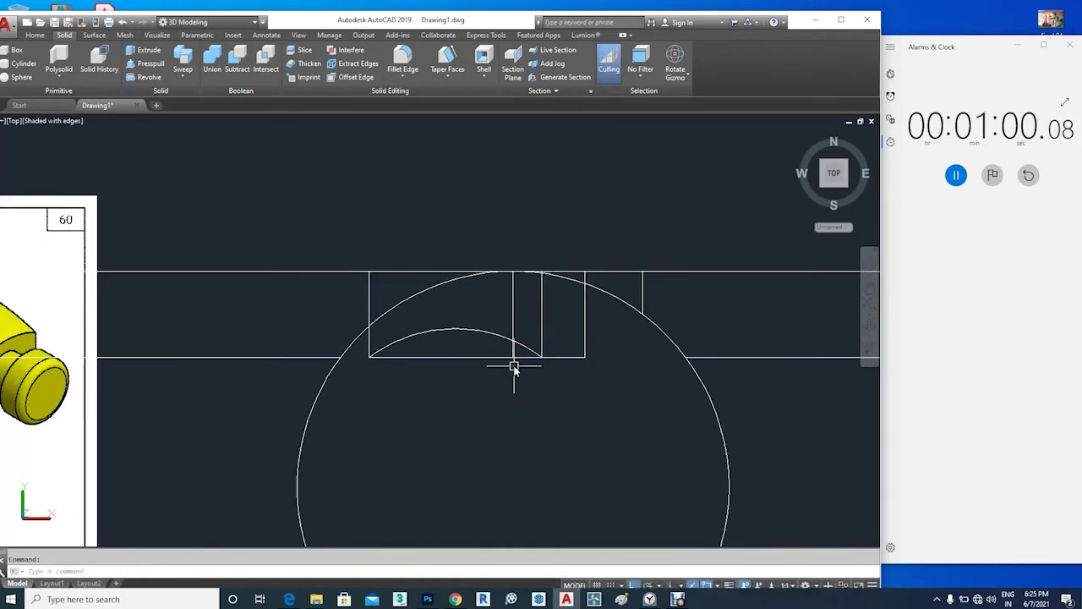
# Press-pull the enclosed profile inside the circle 60 into a solid
pyautogui.press('Return')
pyautogui.scroll(2, 497, 355)
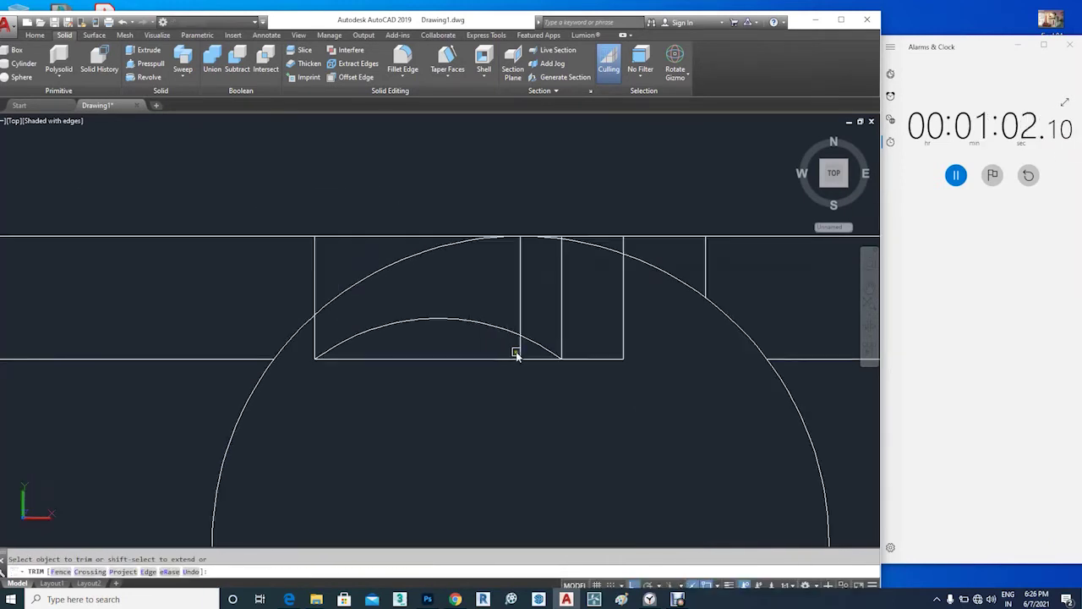
pyautogui.press('Escape')
pyautogui.scroll(-2, 490, 377)
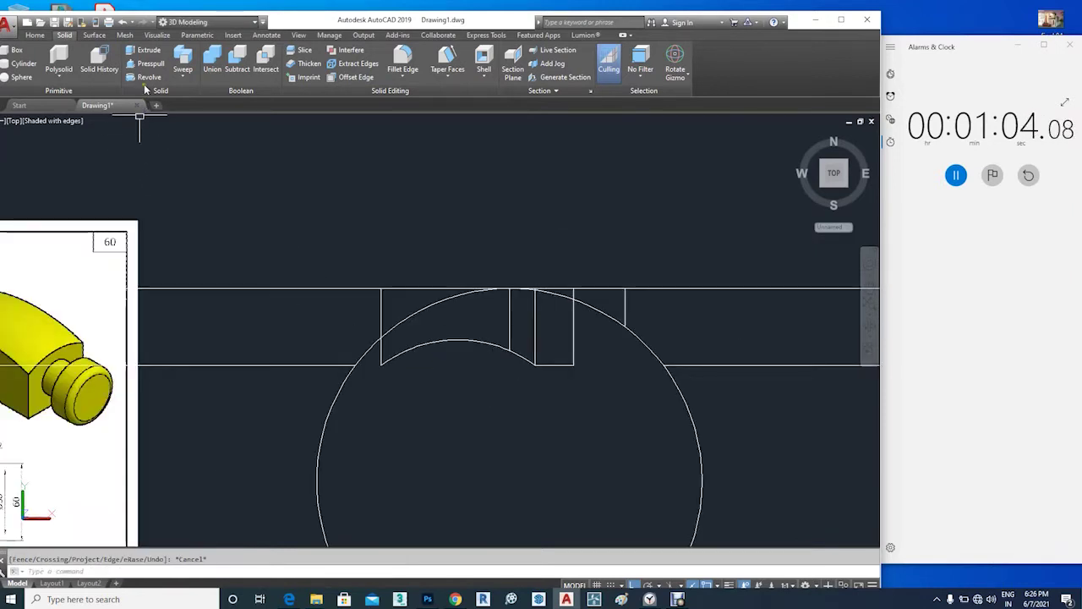
pyautogui.click(559, 436)
pyautogui.write('60')
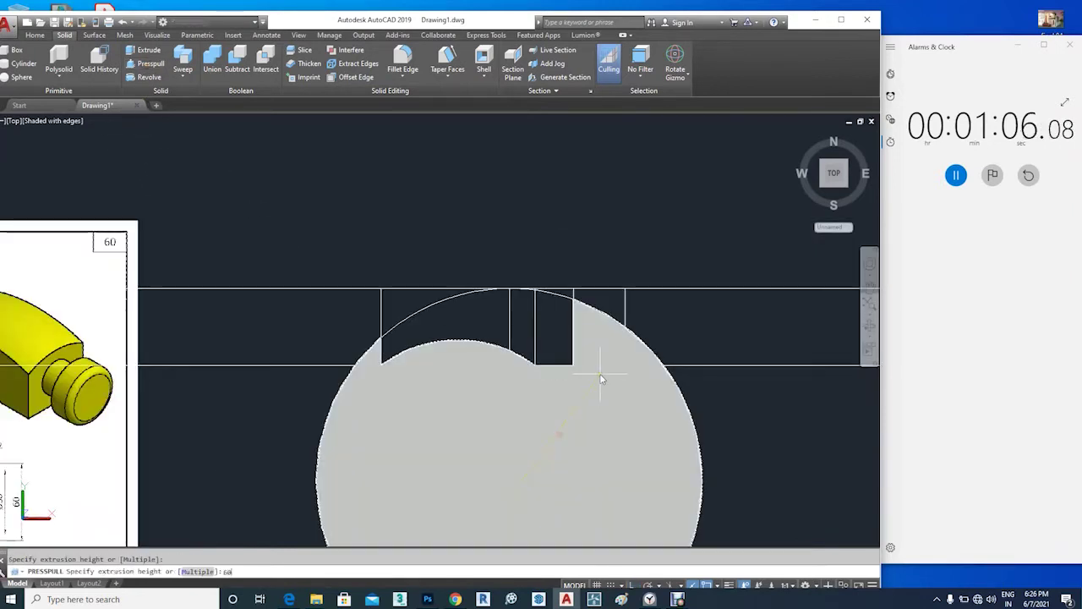
pyautogui.press('Return')
pyautogui.scroll(-3, 562, 375)
# Pan to the reference drawing and back, leaving the grey disc at lower left
pyautogui.moveTo(296, 359); pyautogui.dragTo(508, 345, button='middle')
pyautogui.scroll(3, 508, 347)
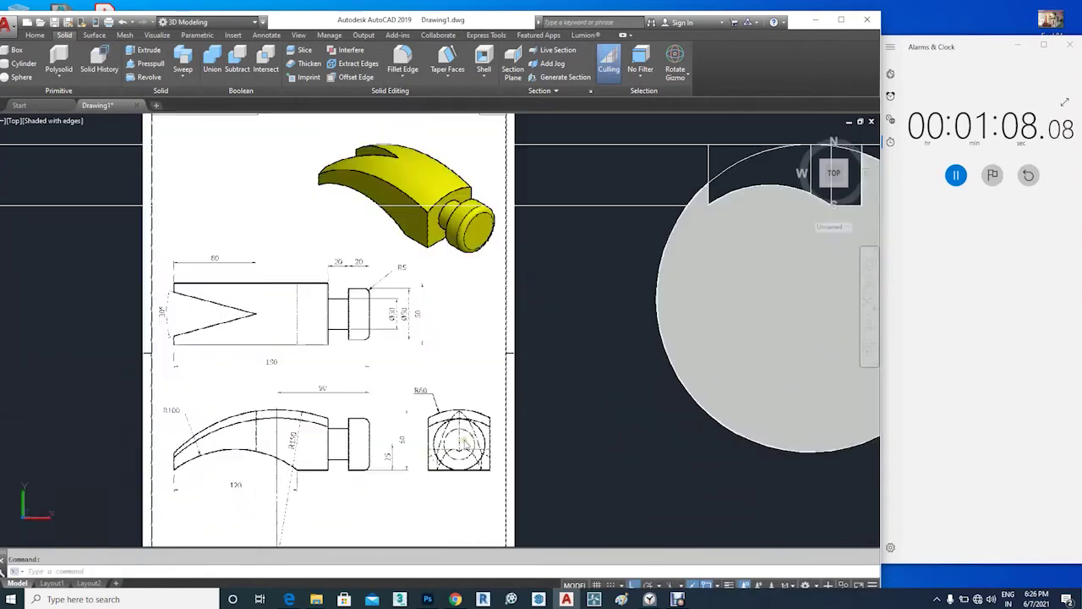
pyautogui.scroll(2, 465, 444)
pyautogui.scroll(-3, 465, 444)
pyautogui.moveTo(558, 440); pyautogui.dragTo(286, 442, button='middle')
pyautogui.moveTo(687, 331)
pyautogui.mouseDown(button='middle')
pyautogui.moveTo(392, 442)
pyautogui.moveTo(413, 375)
pyautogui.mouseUp(button='middle')
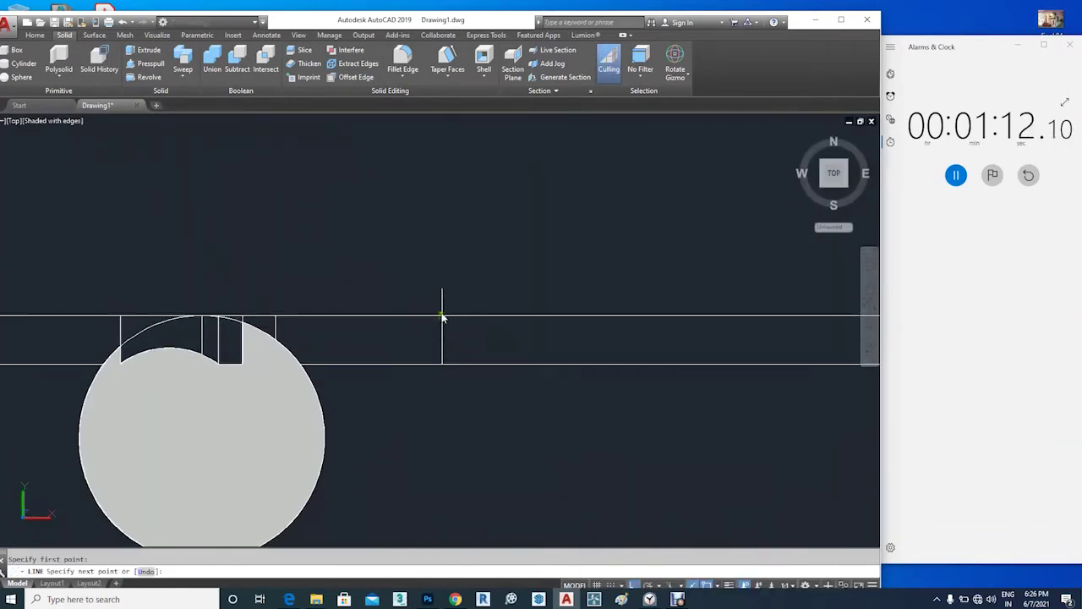
# Offset the vertical line rightward and trim the strip lines between disc and rectangle
pyautogui.press('Escape')
pyautogui.write('o')
pyautogui.press('Return')
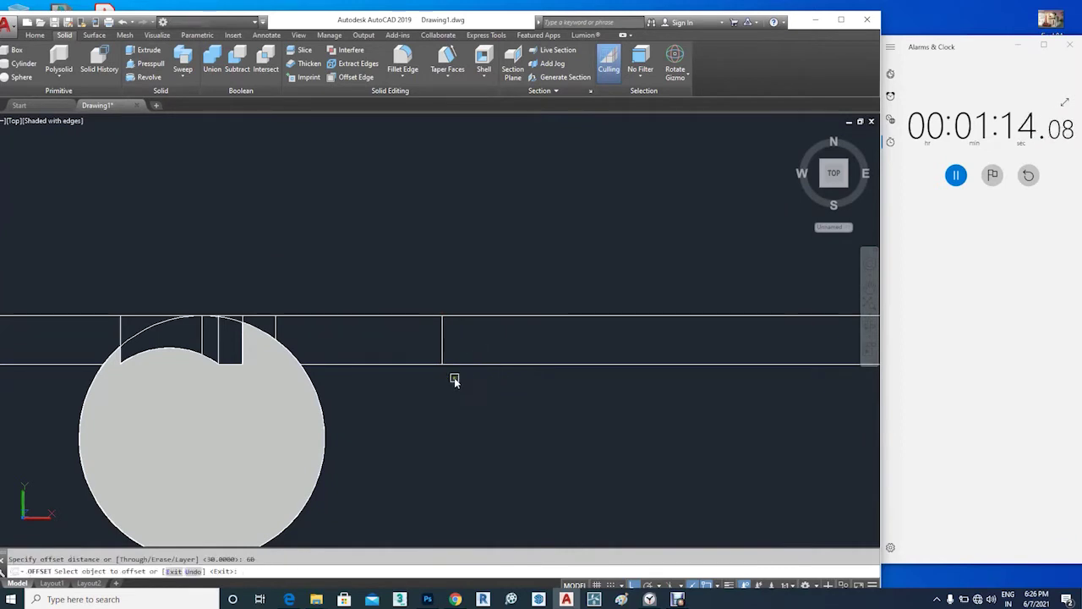
pyautogui.click(443, 340)
pyautogui.click(540, 341)
pyautogui.press('Escape')
pyautogui.press('Return')
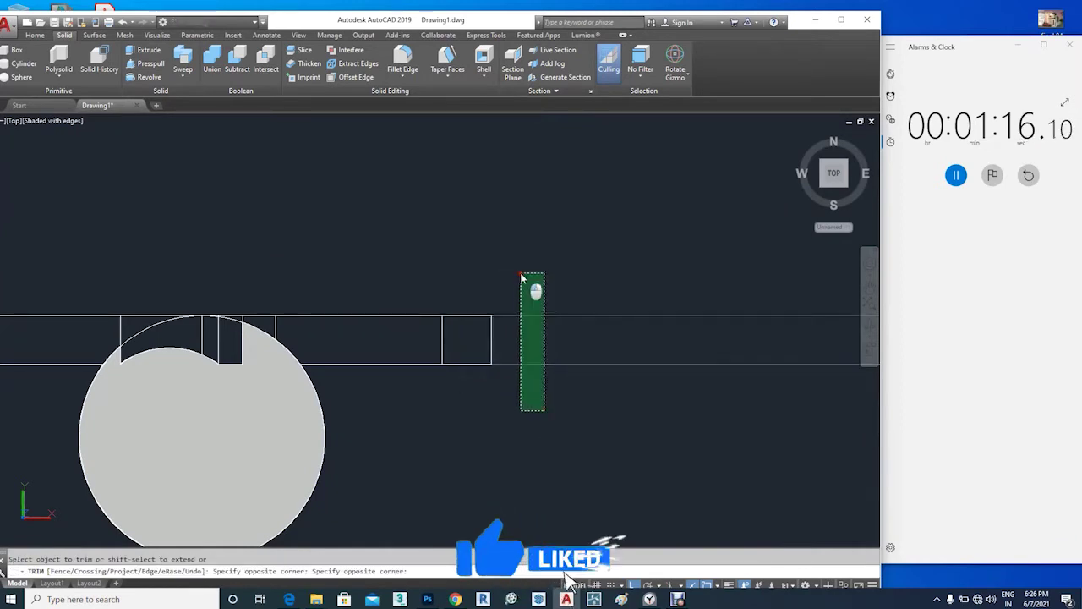
pyautogui.moveTo(545, 409); pyautogui.dragTo(521, 276)
pyautogui.moveTo(441, 423); pyautogui.dragTo(279, 254)
pyautogui.press('Escape')
# Stretch the small rectangle 50 downward
pyautogui.write('s')
pyautogui.press('Return')
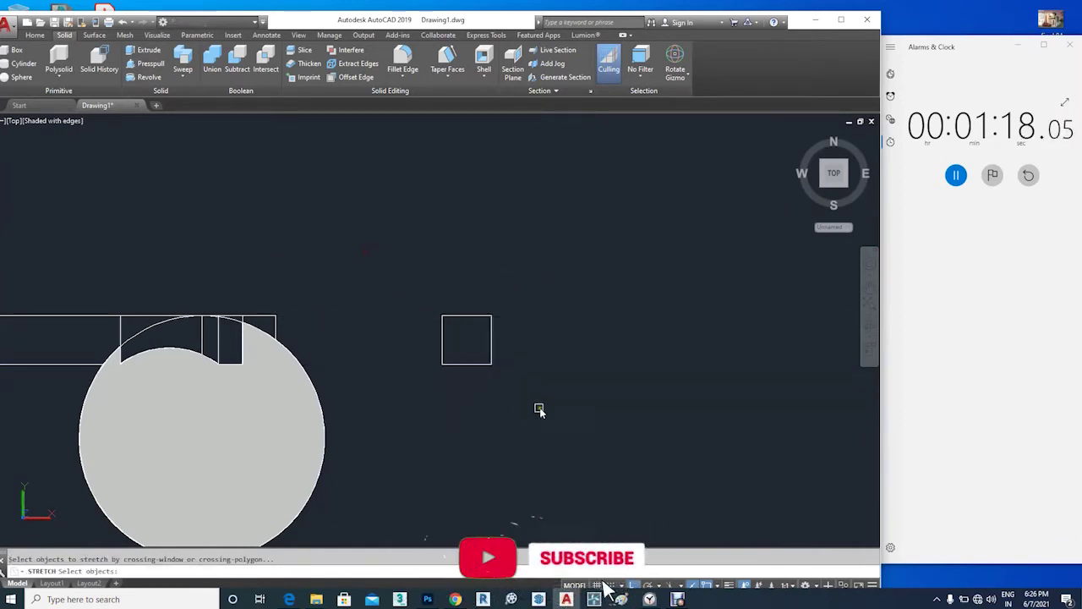
pyautogui.moveTo(539, 411); pyautogui.dragTo(427, 355)
pyautogui.press('Return')
pyautogui.click(570, 345)
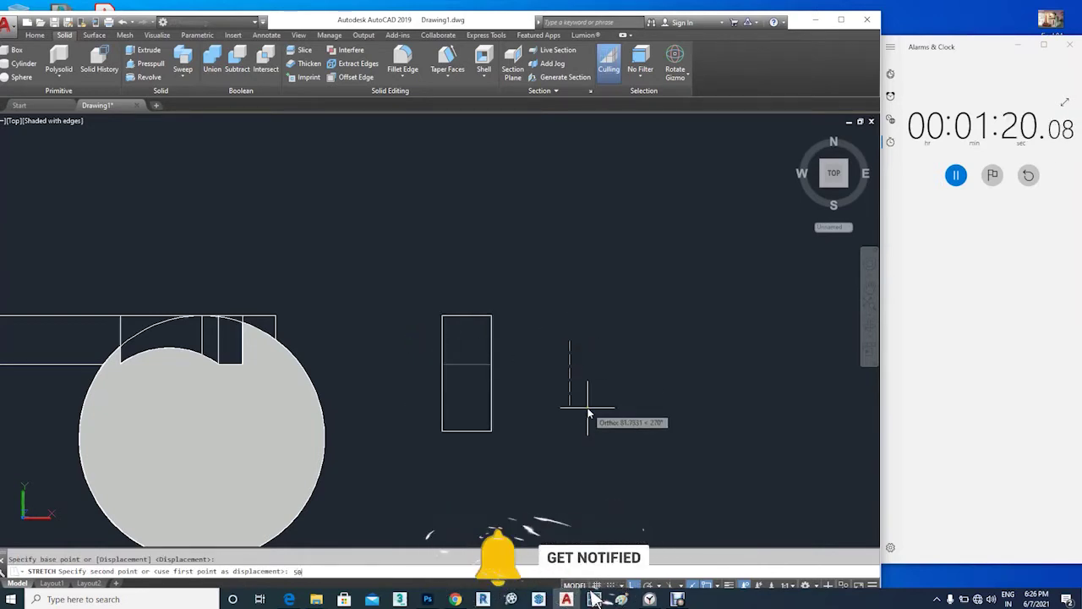
pyautogui.write('50')
pyautogui.press('Return')
# Draw a radius-60 circle at the rectangle's top midpoint and move it down 60
pyautogui.write('c')
pyautogui.press('Return')
pyautogui.click(466, 317)
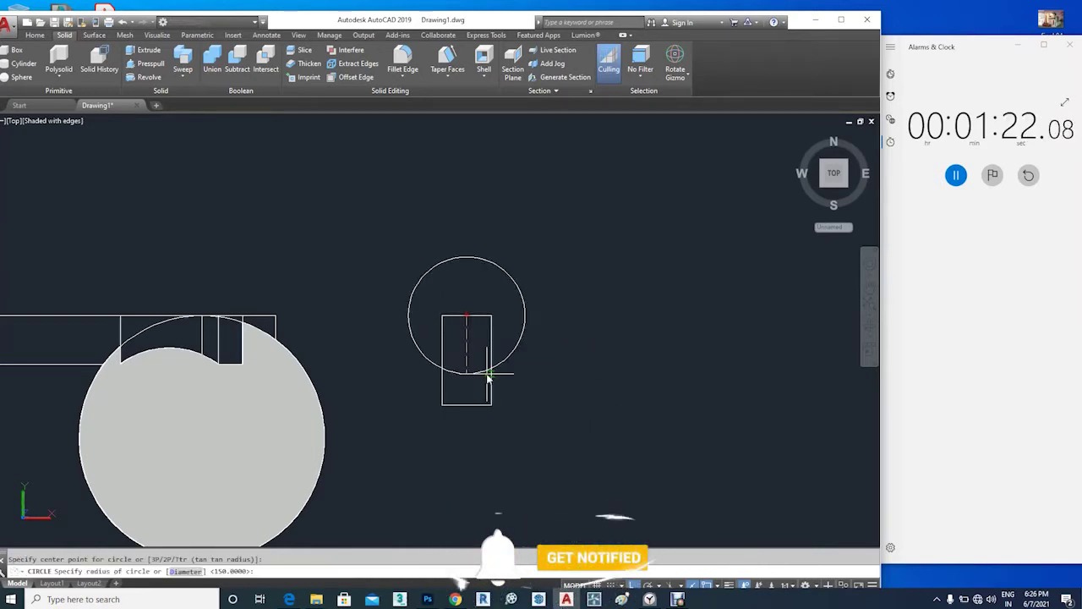
pyautogui.write('60')
pyautogui.press('Return')
pyautogui.click(497, 288)
pyautogui.click(482, 268)
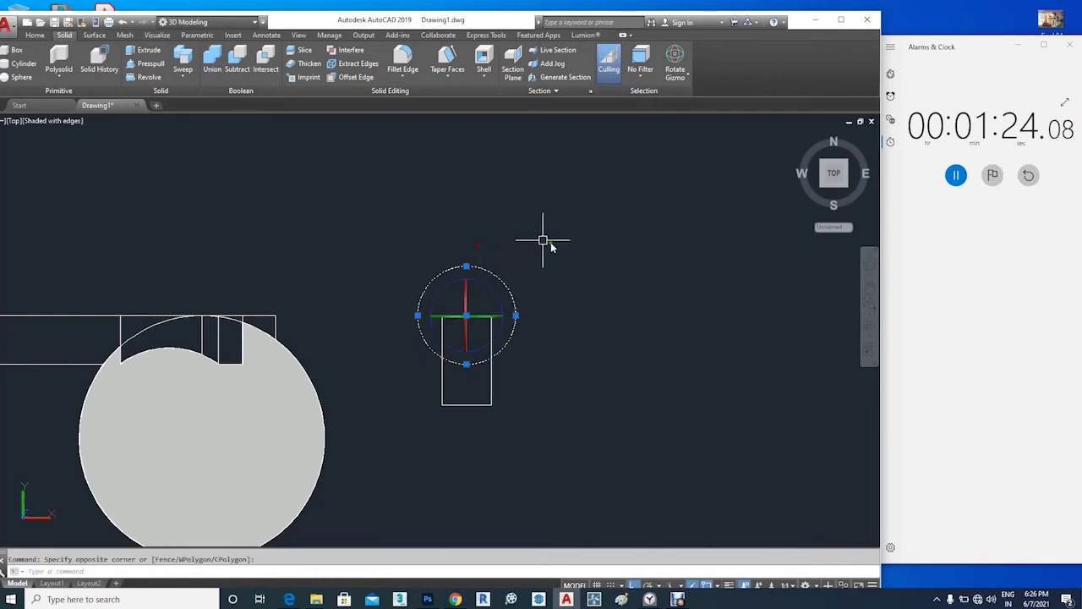
pyautogui.press('Return')
pyautogui.click(580, 251)
pyautogui.write('60')
pyautogui.press('Return')
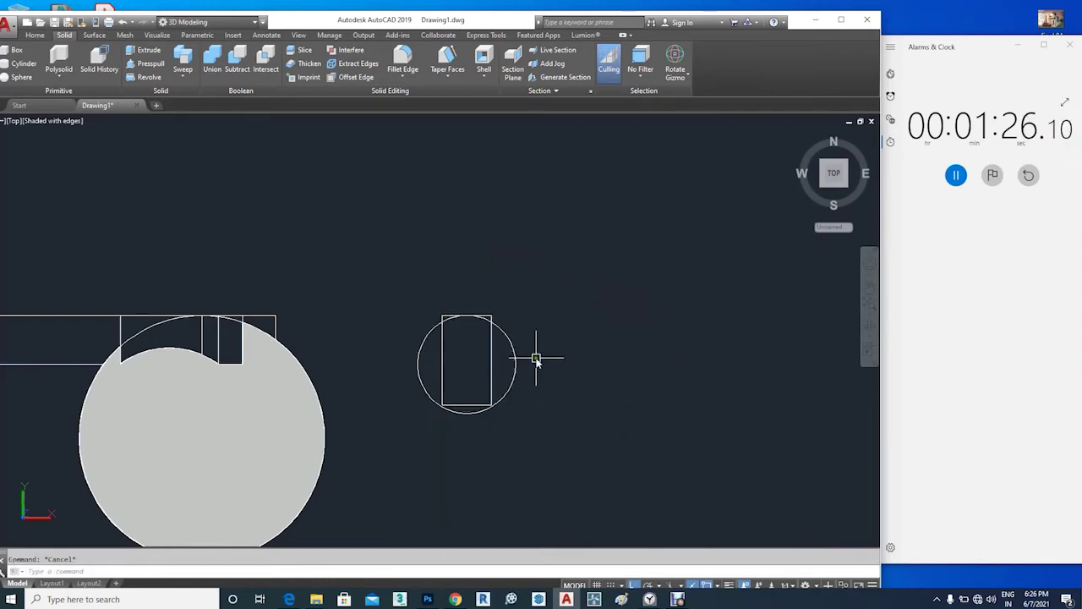
# Trim the stub above the arc and delete the straight top line
pyautogui.scroll(2, 536, 360)
pyautogui.write('r')
pyautogui.press('Return')
pyautogui.press('Return')
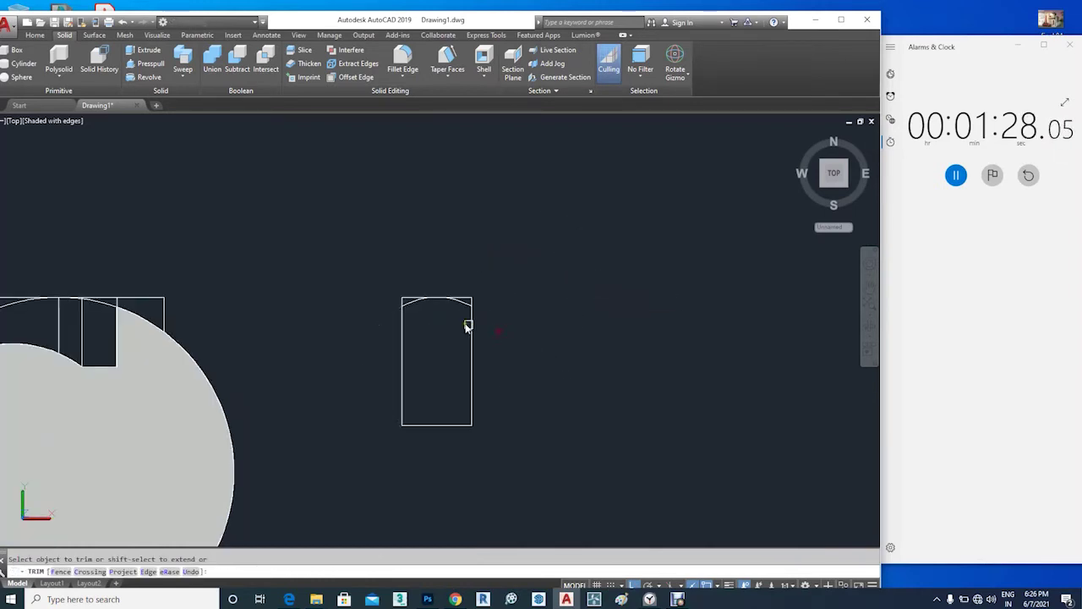
pyautogui.scroll(5, 468, 326)
pyautogui.click(345, 290)
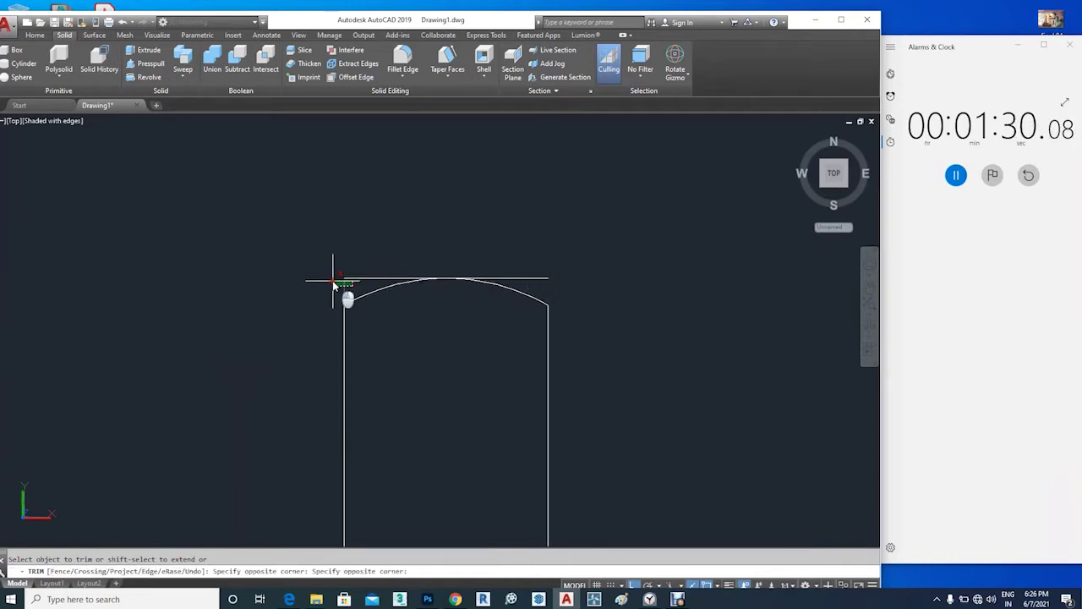
pyautogui.press('Escape')
pyautogui.click(350, 276)
pyautogui.press('Delete')
pyautogui.scroll(-2, 362, 245)
pyautogui.scroll(-4, 362, 245)
# Convert the arched outline into a region
pyautogui.write('re')
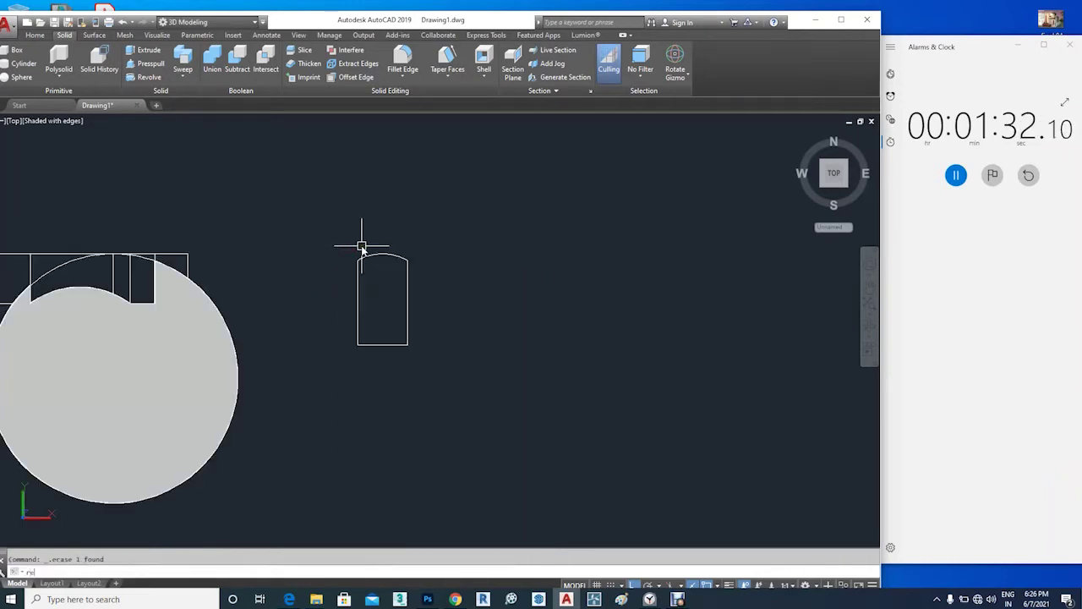
pyautogui.click(329, 254)
pyautogui.click(479, 389)
pyautogui.press('Return')
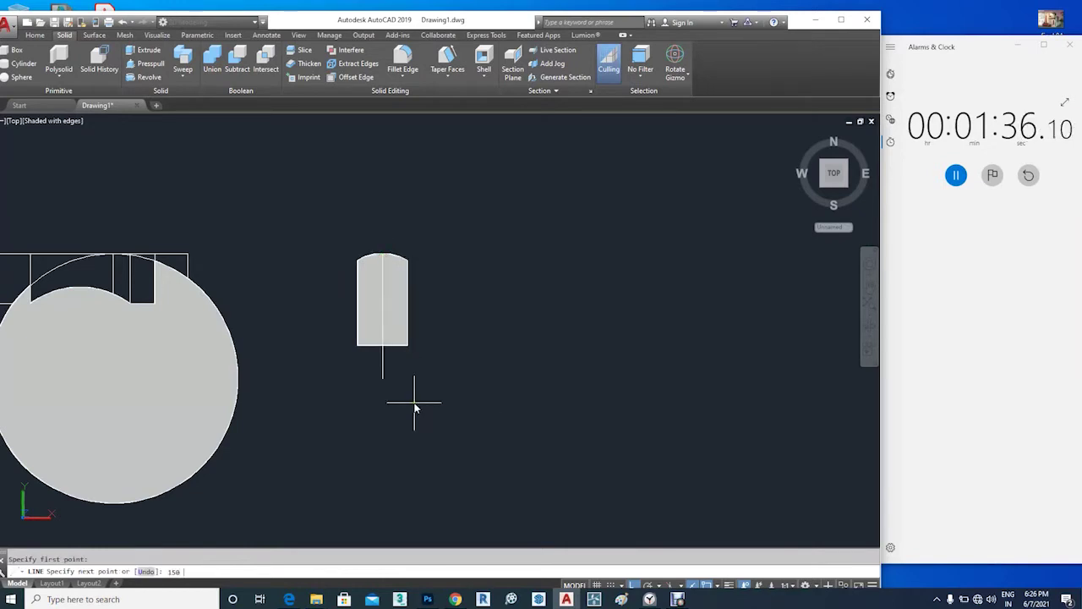
# Revolve the region about the vertical line into a holed ring and lay it flat
pyautogui.press('Return')
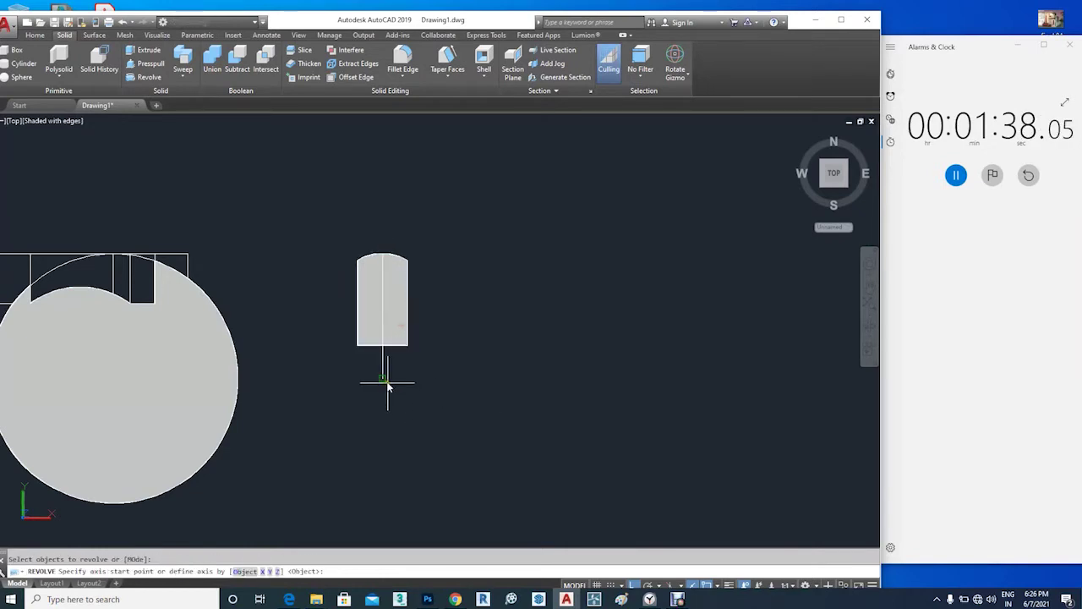
pyautogui.click(383, 378)
pyautogui.click(587, 415)
pyautogui.scroll(-4, 454, 367)
pyautogui.press('Escape')
pyautogui.moveTo(439, 359)
pyautogui.keyDown('shift'); pyautogui.mouseDown(button='middle')
pyautogui.moveTo(512, 316)
pyautogui.moveTo(456, 394)
pyautogui.moveTo(394, 401)
pyautogui.moveTo(455, 425)
pyautogui.mouseUp(button='middle'); pyautogui.keyUp('shift')
pyautogui.click(455, 425)
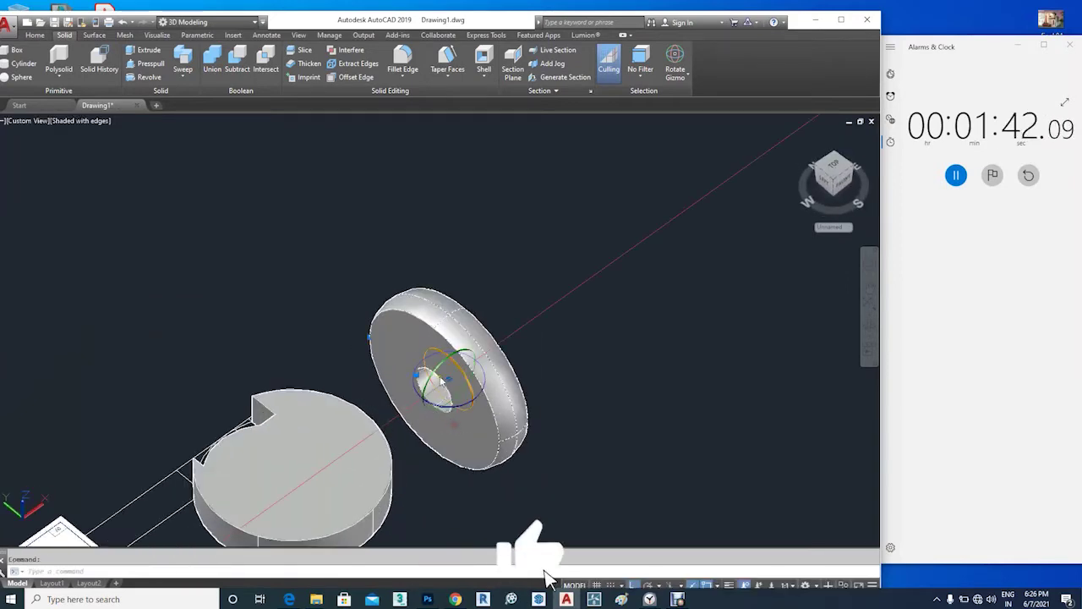
pyautogui.press('Escape')
# Move the ring from its hole centre into the disc
pyautogui.click(533, 407)
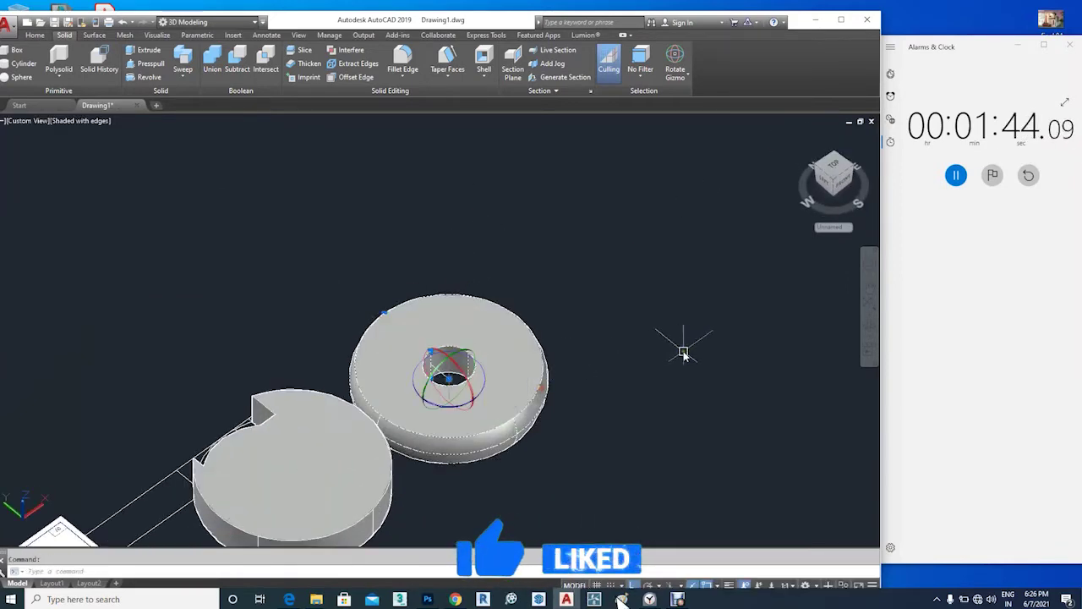
pyautogui.write('m')
pyautogui.press('Return')
pyautogui.scroll(3, 499, 412)
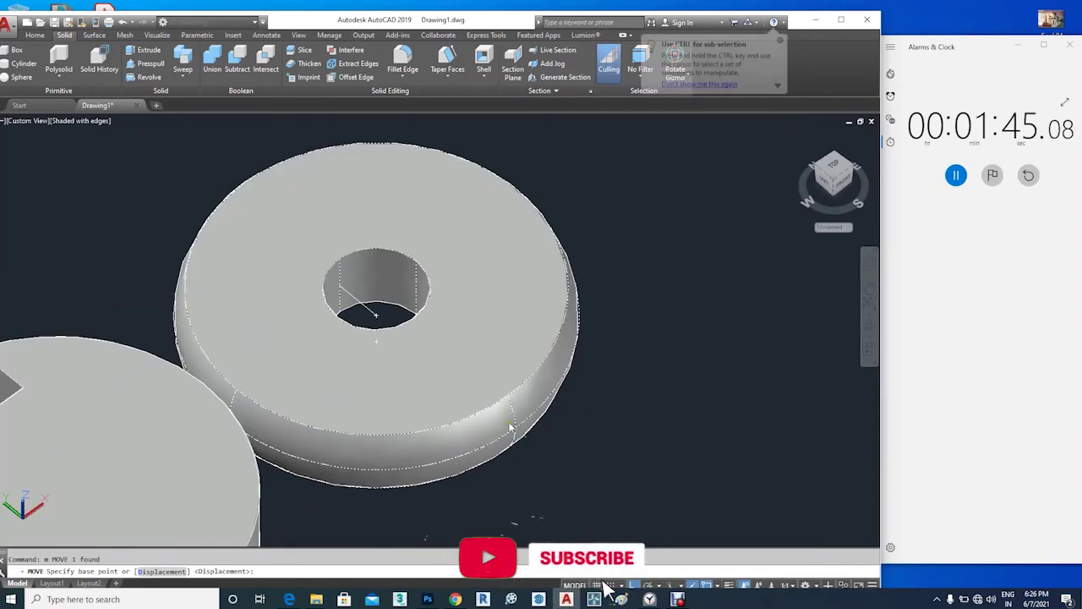
pyautogui.click(376, 292)
pyautogui.scroll(-3, 376, 292)
pyautogui.scroll(-2, 287, 356)
pyautogui.scroll(2, 254, 381)
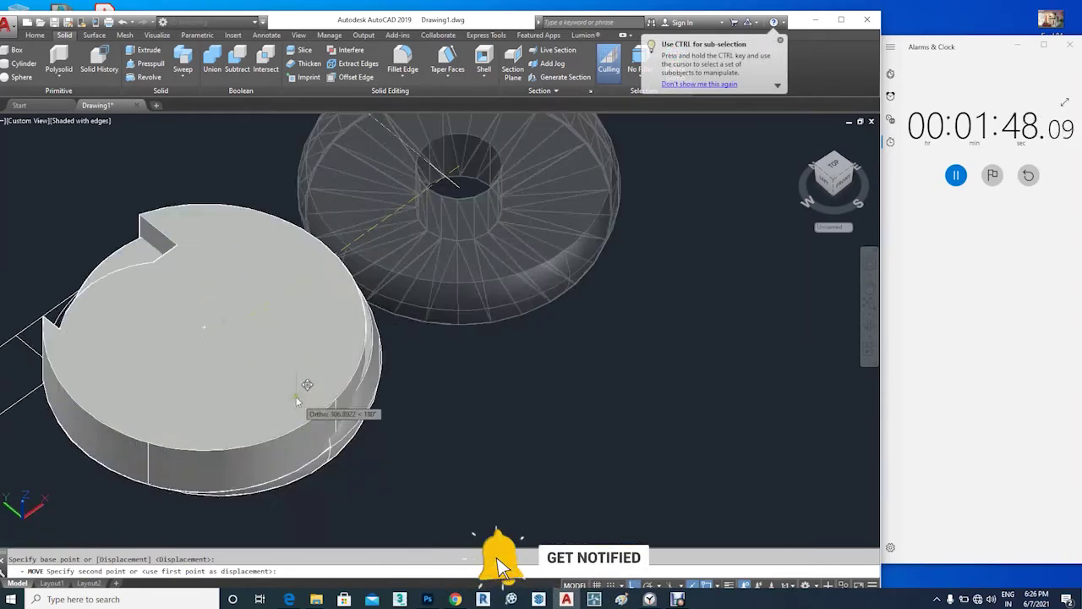
pyautogui.scroll(2, 214, 334)
pyautogui.click(205, 324)
pyautogui.press('Escape')
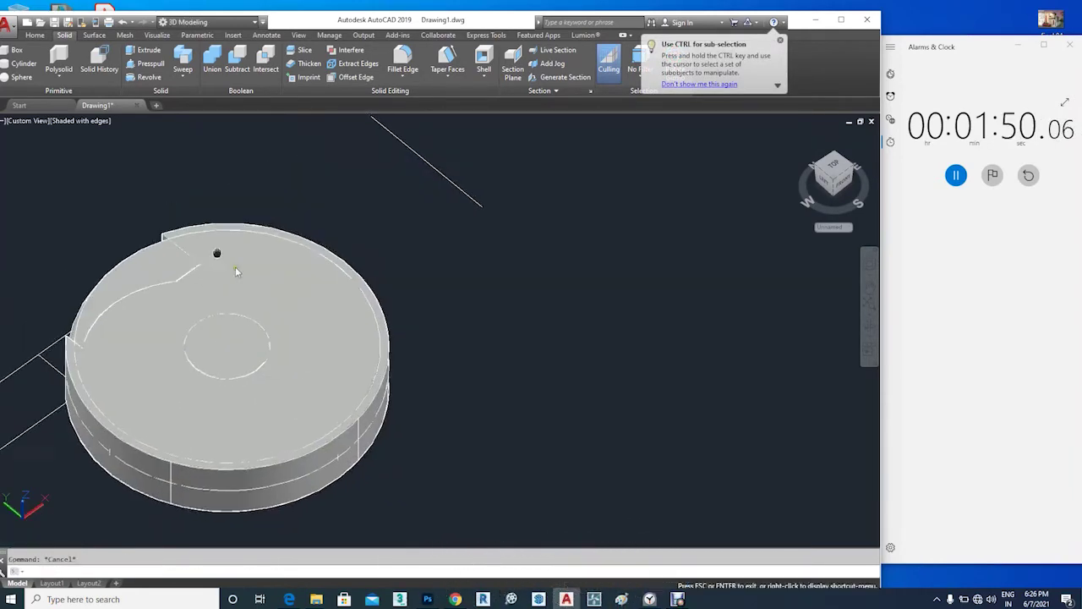
# Subtract the ring from the disc and switch to the Top view
pyautogui.scroll(1, 217, 249)
pyautogui.click(237, 63)
pyautogui.click(173, 284)
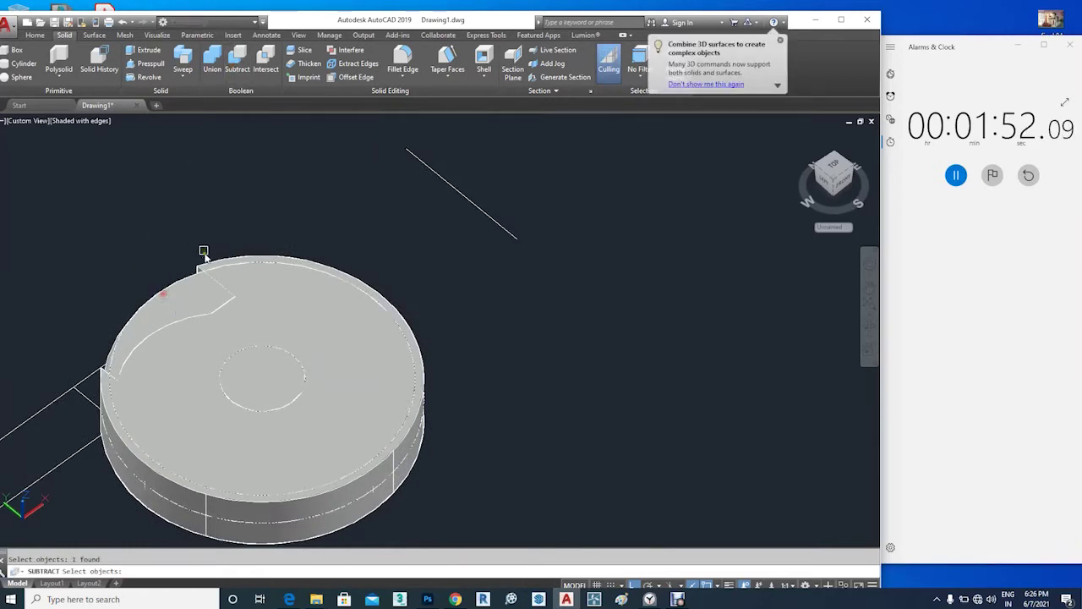
pyautogui.press('Return')
pyautogui.click(211, 261)
pyautogui.press('Return')
pyautogui.click(532, 278)
pyautogui.press('Escape')
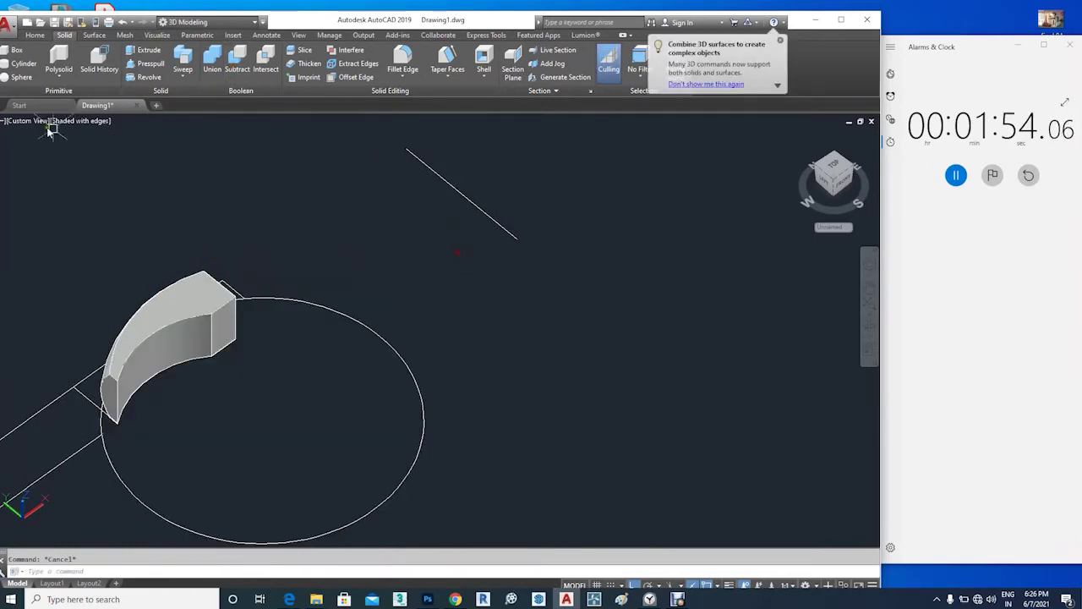
pyautogui.click(29, 123)
pyautogui.click(60, 150)
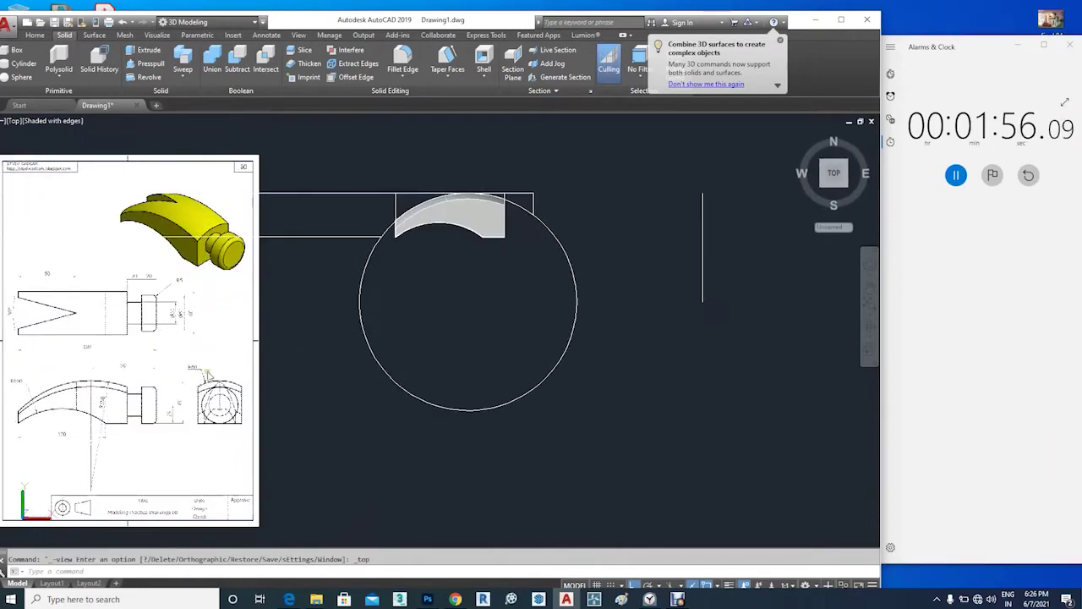
# Draw a small circle of radius 15
pyautogui.scroll(4, 313, 400)
pyautogui.scroll(4, 312, 338)
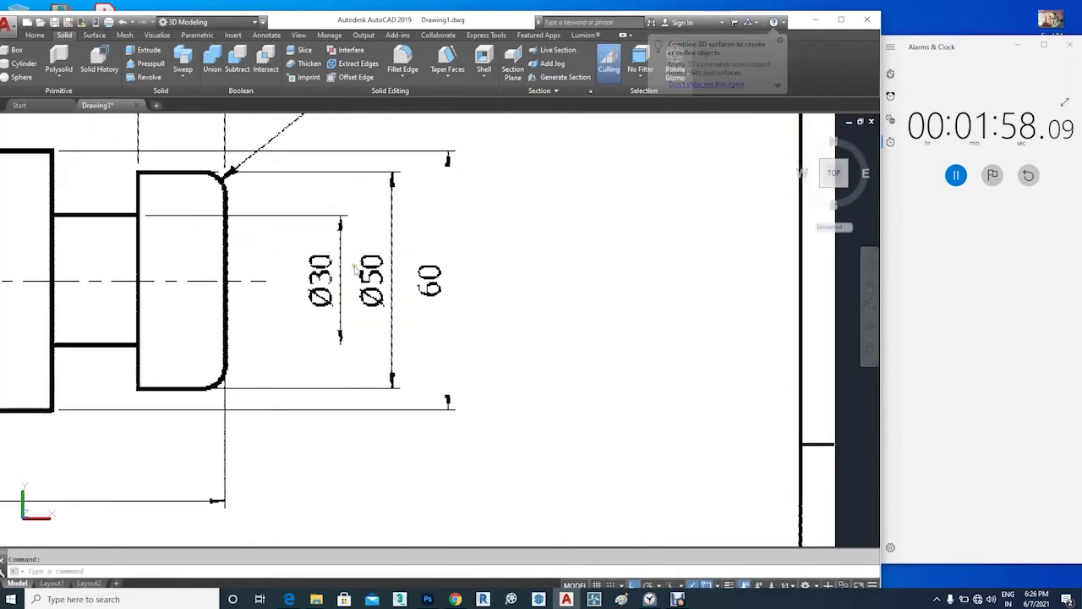
pyautogui.scroll(-5, 312, 338)
pyautogui.scroll(-4, 315, 372)
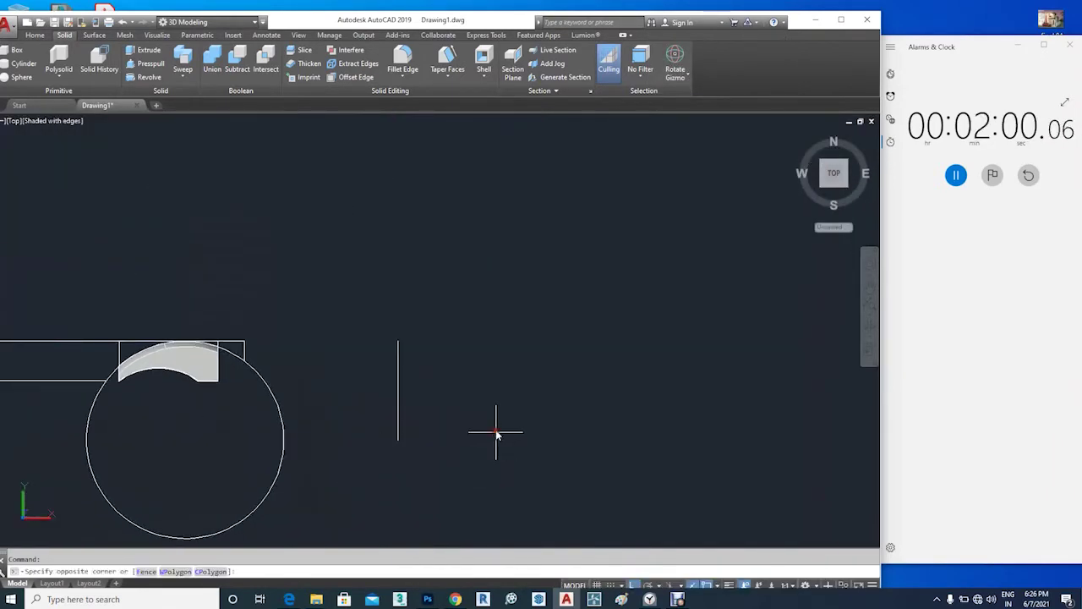
pyautogui.click(458, 383)
pyautogui.moveTo(458, 384); pyautogui.dragTo(468, 357, button='middle')
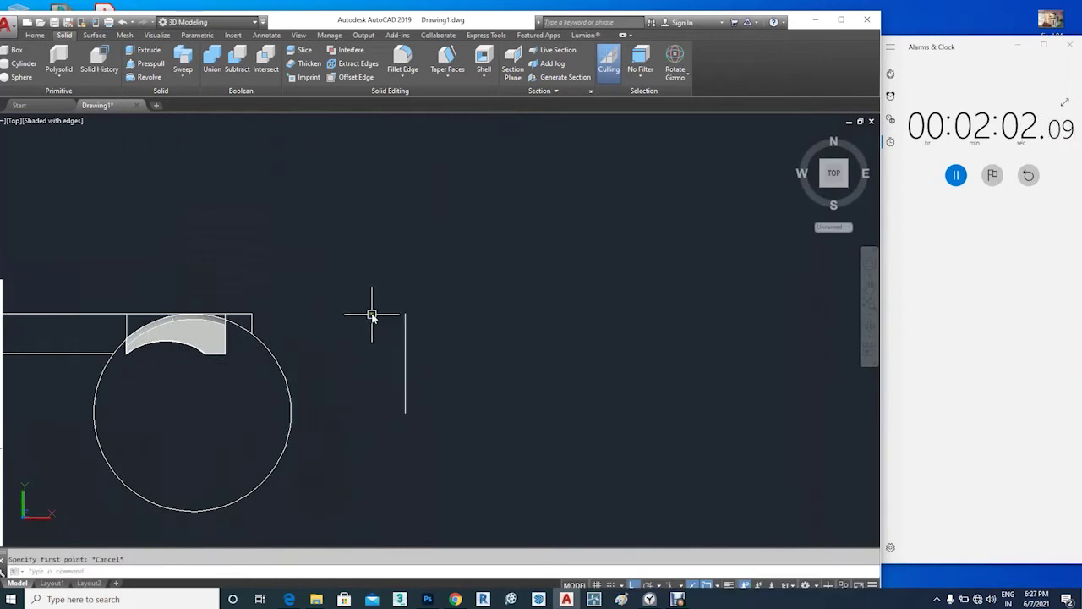
pyautogui.write('c')
pyautogui.press('Return')
pyautogui.click(363, 273)
pyautogui.press('Return')
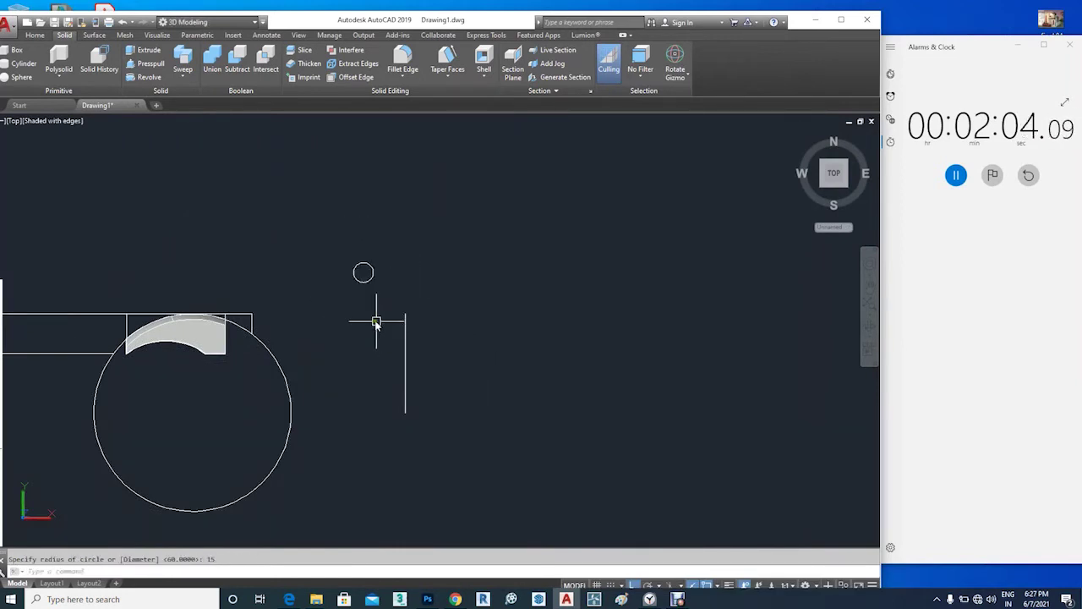
# Copy the circle to its right and enlarge the copy's radius with its quadrant grip
pyautogui.click(373, 307)
pyautogui.click(407, 269)
pyautogui.press('Return')
pyautogui.click(447, 270)
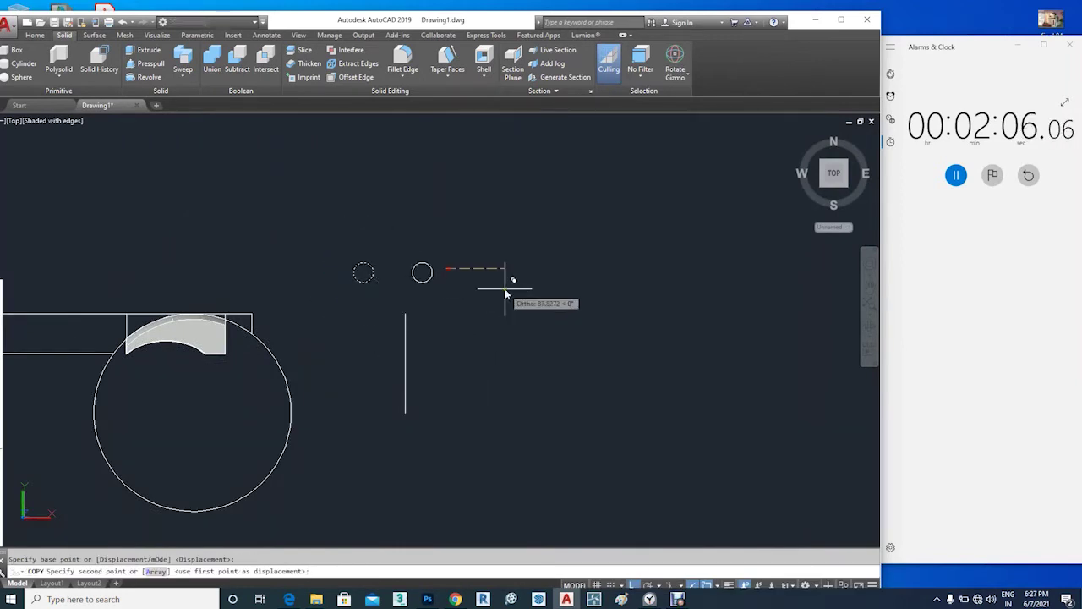
pyautogui.write('4')
pyautogui.press('Return')
pyautogui.press('Return')
pyautogui.scroll(3, 430, 271)
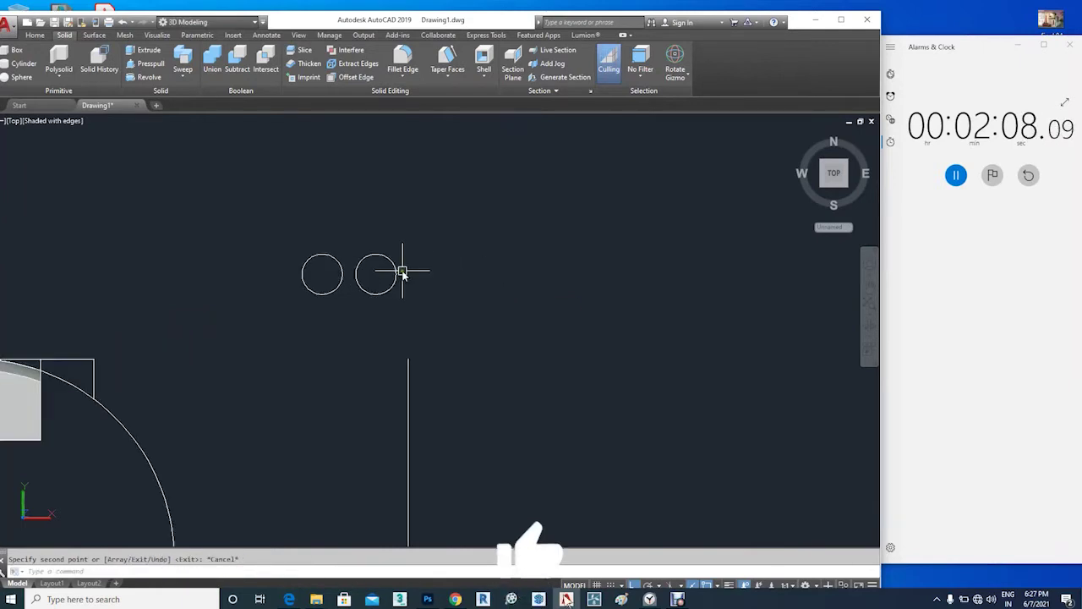
pyautogui.click(396, 272)
pyautogui.scroll(2, 385, 254)
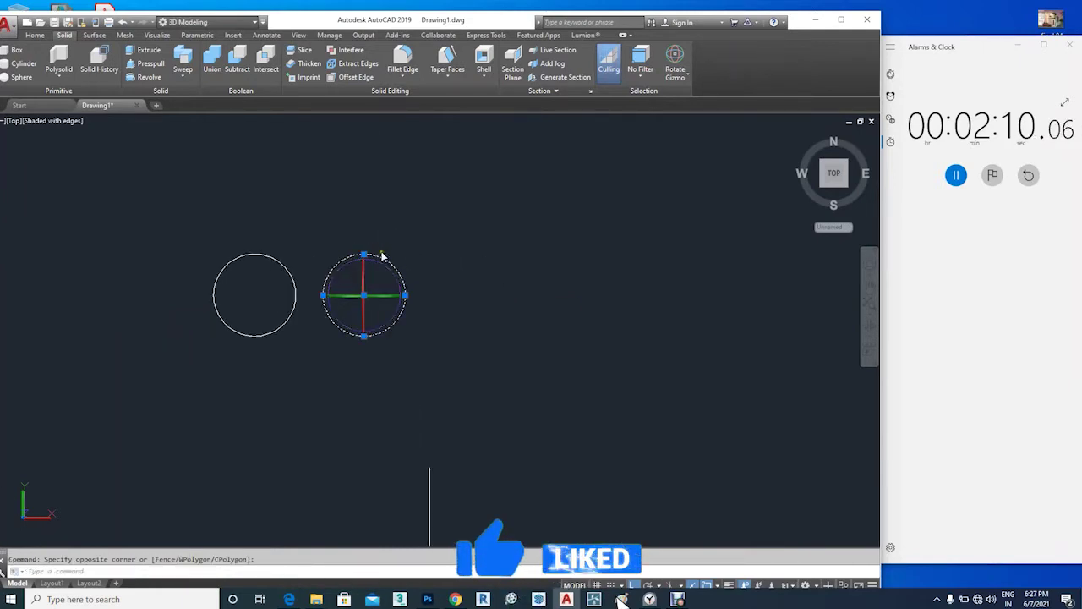
pyautogui.click(365, 254)
pyautogui.write('2')
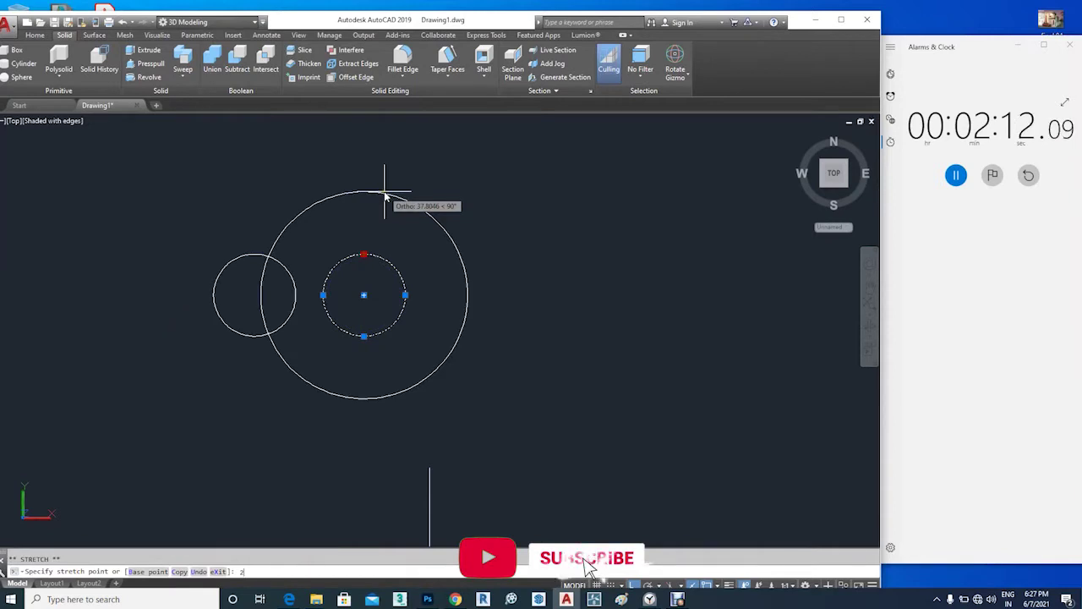
pyautogui.press('Return')
pyautogui.write('l')
pyautogui.press('Return')
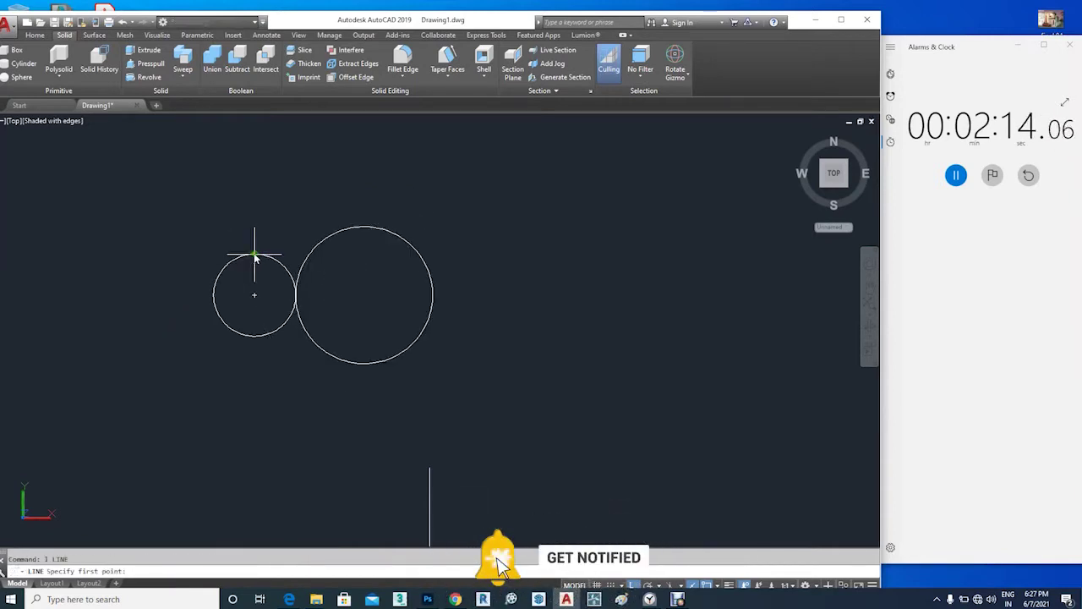
# Trace a stepped outline over the circles with 20 and 10 unit segments
pyautogui.click(254, 294)
pyautogui.click(254, 254)
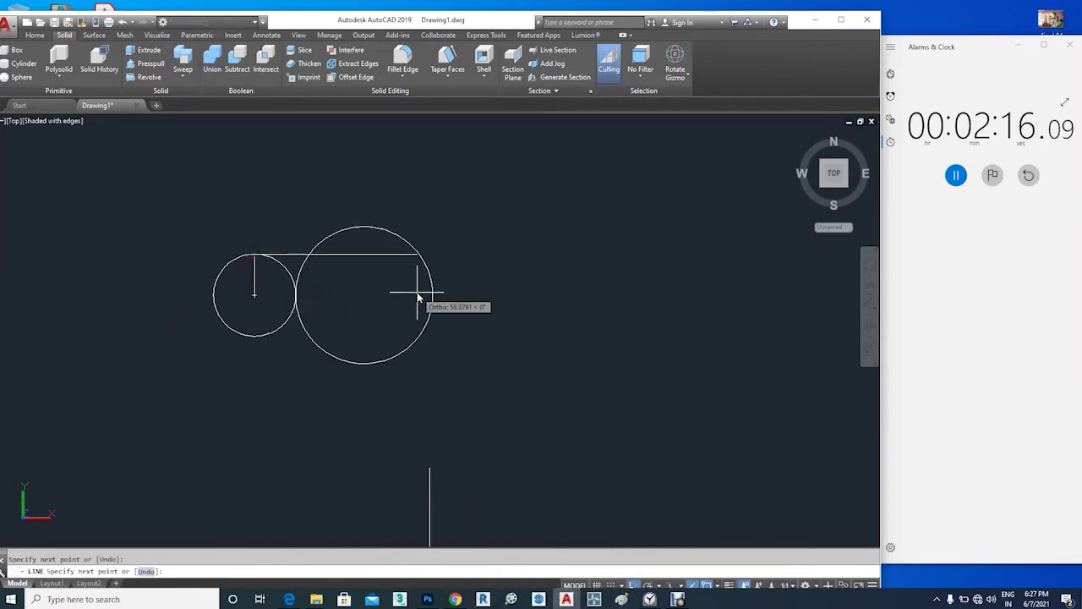
pyautogui.write('20')
pyautogui.press('Return')
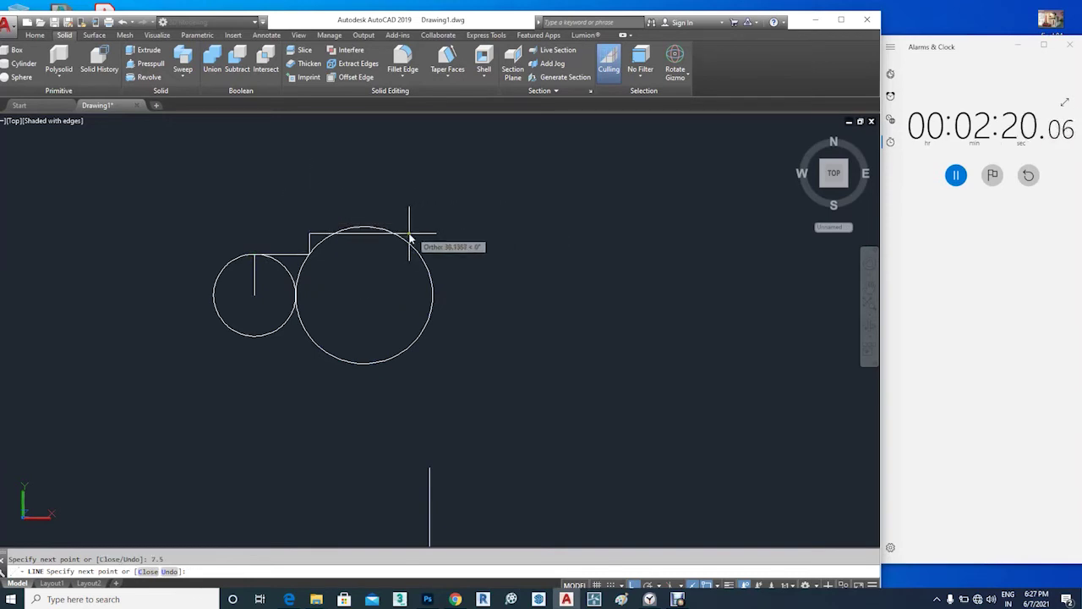
pyautogui.write('0')
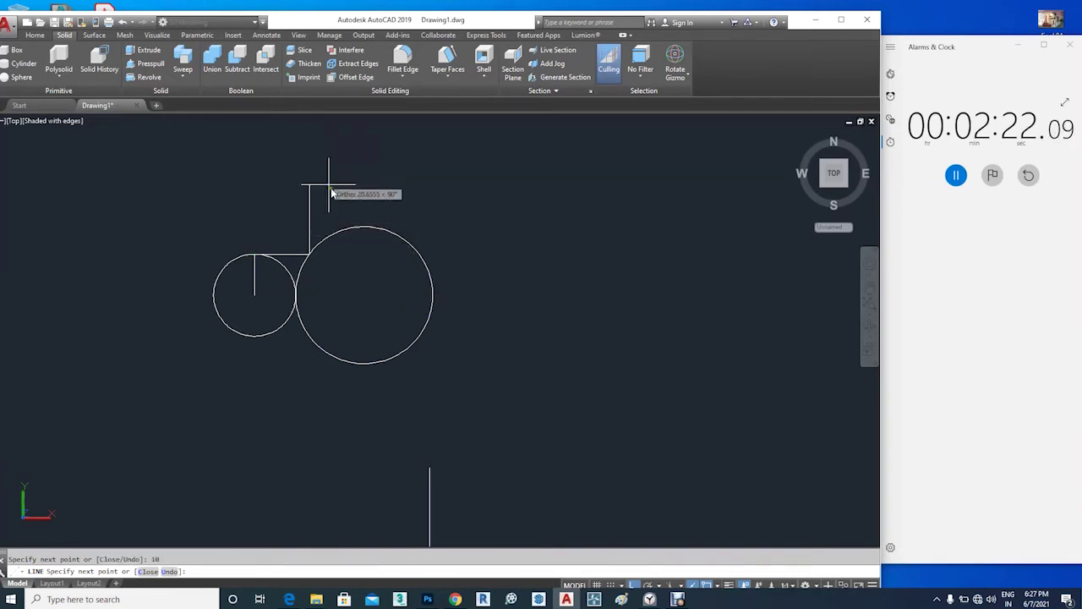
pyautogui.press('Return')
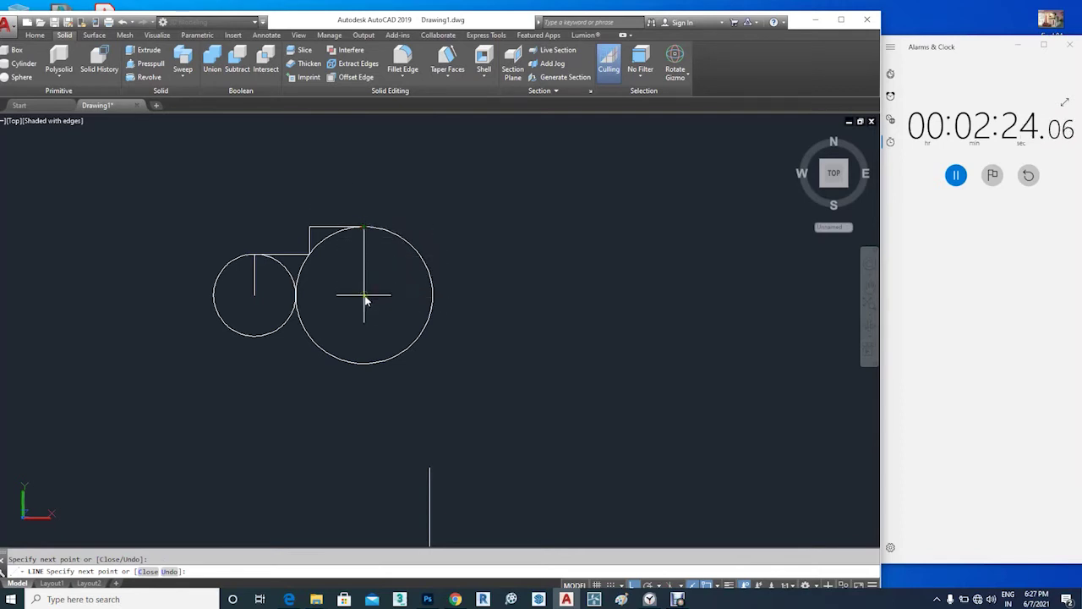
pyautogui.click(257, 292)
pyautogui.press('Escape')
# Erase both circles and fillet the outline's top-right corner with radius 5
pyautogui.moveTo(264, 386); pyautogui.dragTo(220, 319)
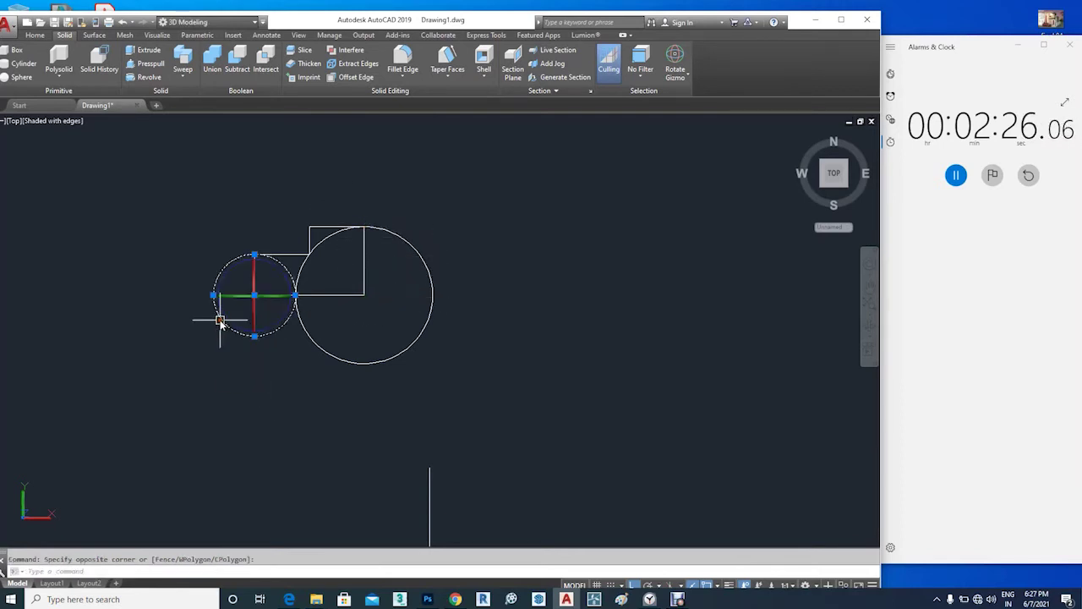
pyautogui.press('Delete')
pyautogui.click(387, 362)
pyautogui.press('Delete')
pyautogui.write('f')
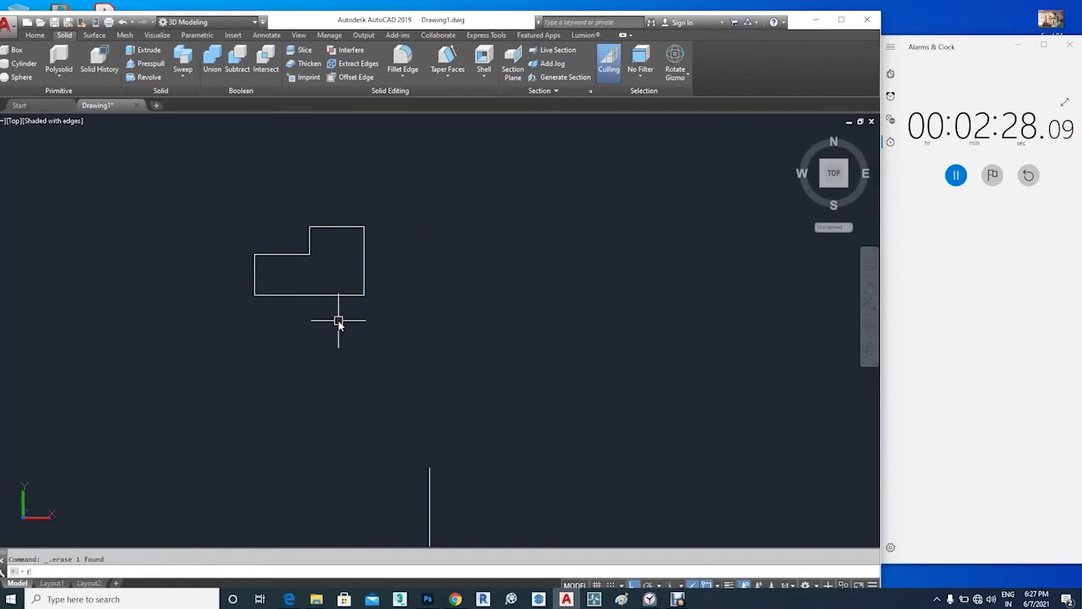
pyautogui.press('Return')
pyautogui.write('r')
pyautogui.press('Return')
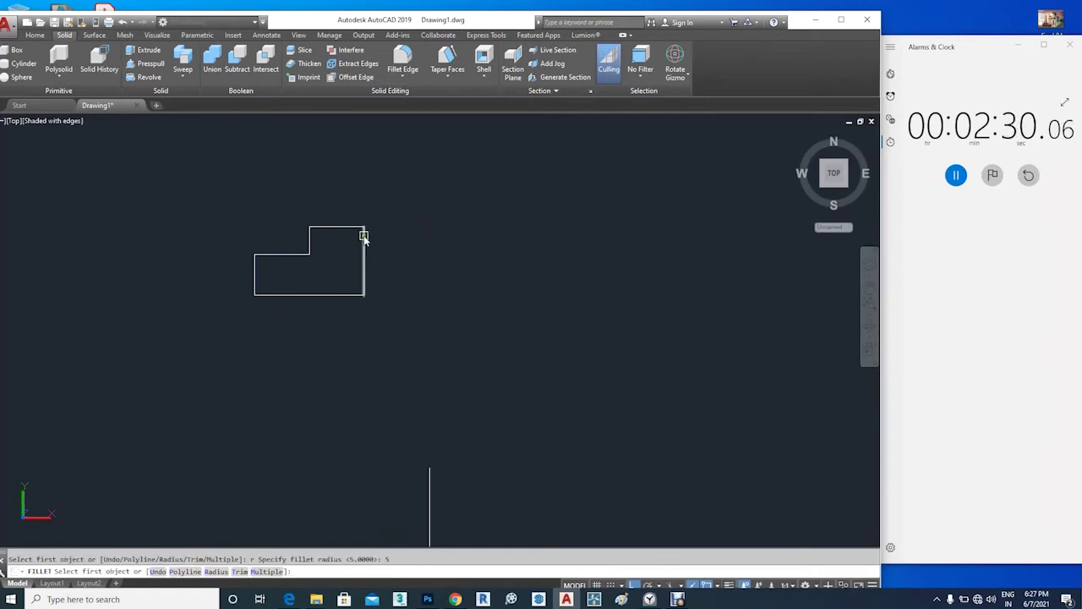
pyautogui.click(364, 235)
pyautogui.click(355, 228)
pyautogui.press('Escape')
# Make the outline a region and revolve it about its bottom edge into a solid
pyautogui.write('g')
pyautogui.press('Return')
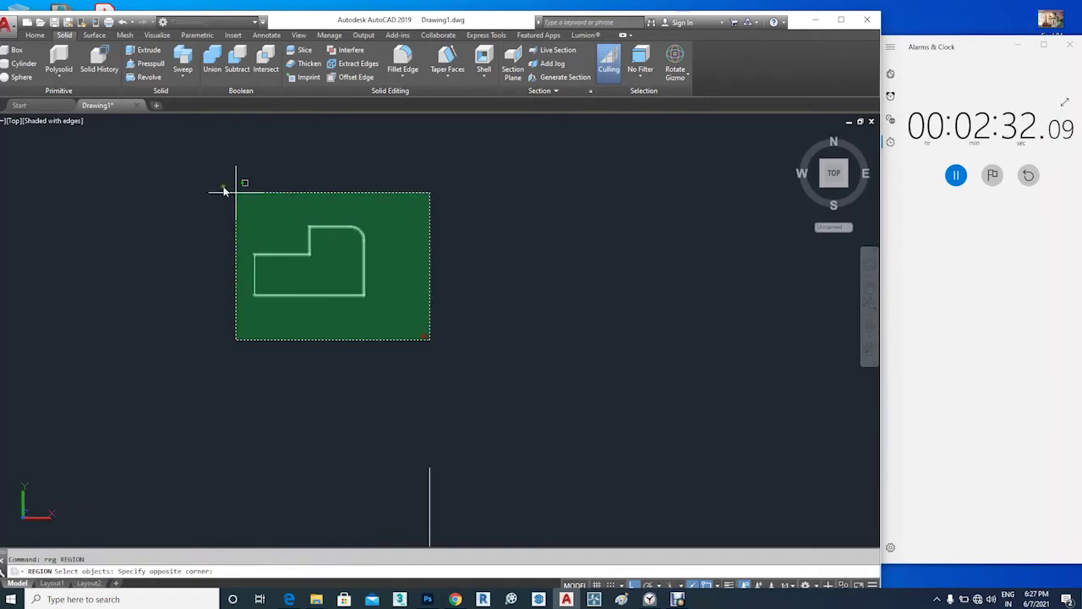
pyautogui.moveTo(438, 350); pyautogui.dragTo(211, 169)
pyautogui.press('Return')
pyautogui.click(310, 288)
pyautogui.press('Return')
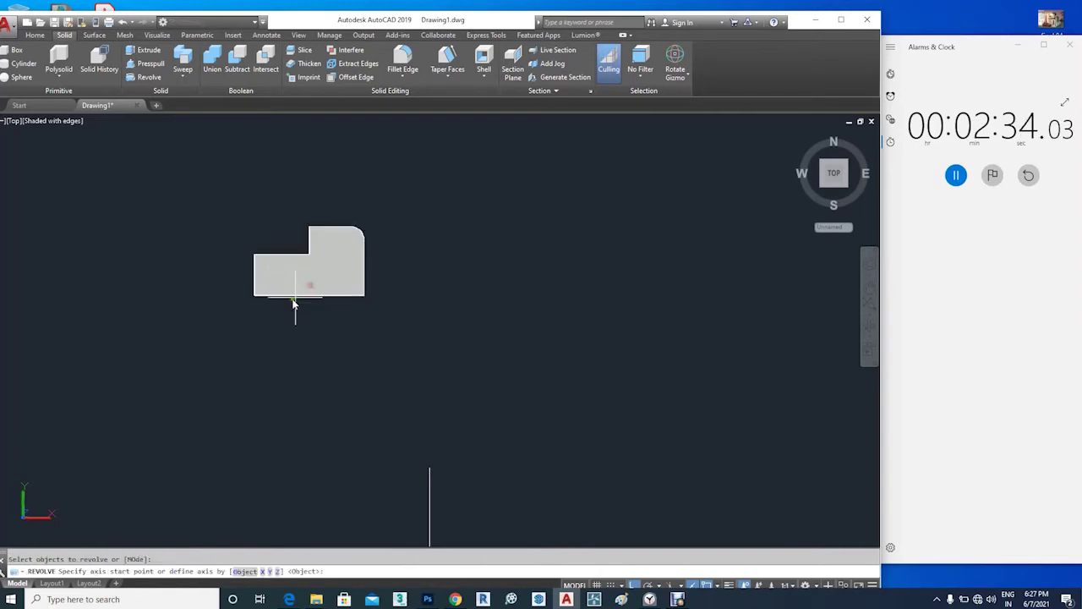
pyautogui.click(330, 316)
pyautogui.press('Return')
# Orbit to locate the curved block, abandoning a first move of the cylinder
pyautogui.keyDown('shift'); pyautogui.moveTo(411, 350); pyautogui.dragTo(447, 274, button='middle'); pyautogui.keyUp('shift')
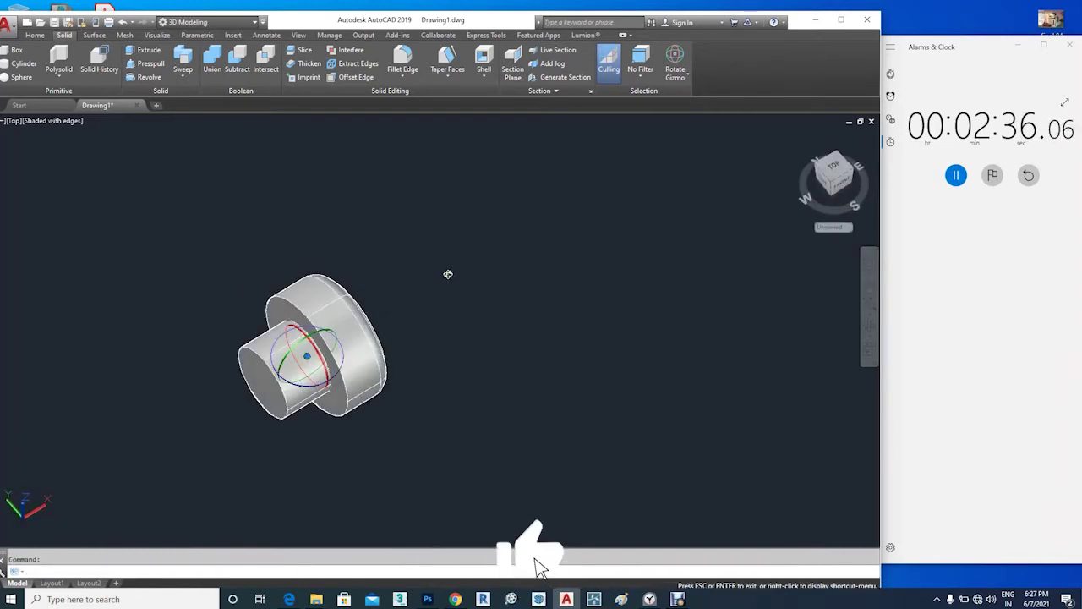
pyautogui.write('m')
pyautogui.press('Return')
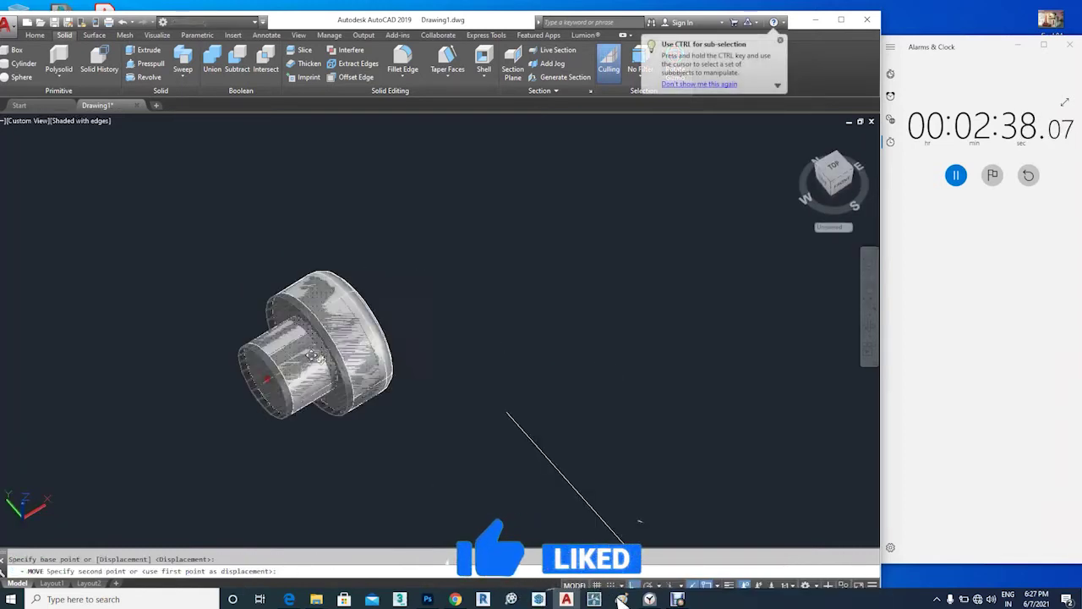
pyautogui.click(395, 328)
pyautogui.scroll(-3, 395, 328)
pyautogui.keyDown('shift'); pyautogui.moveTo(395, 329); pyautogui.dragTo(414, 448, button='middle'); pyautogui.keyUp('shift')
pyautogui.scroll(5, 313, 383)
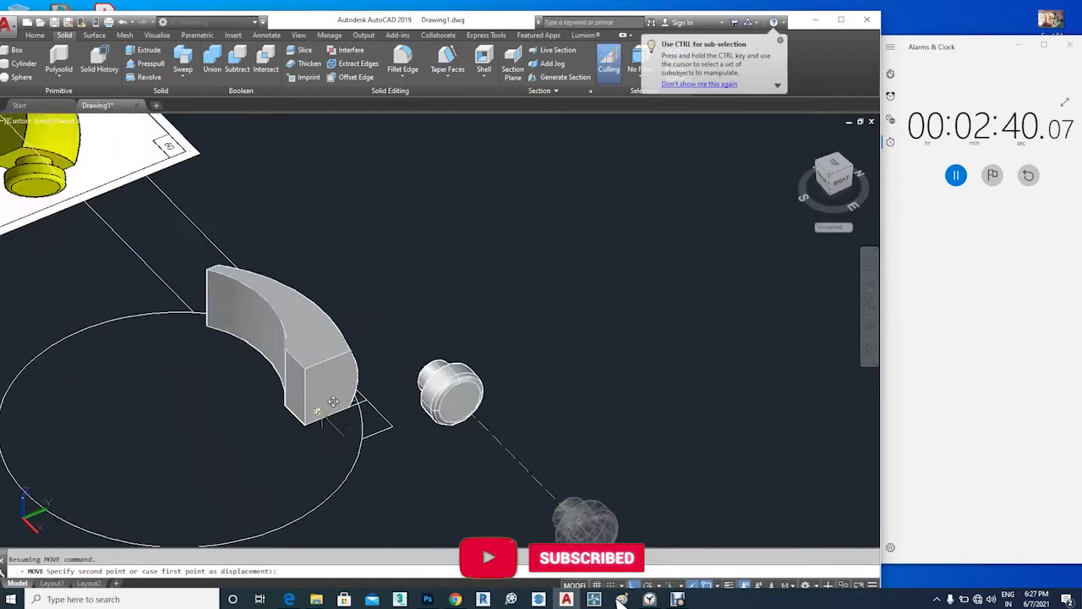
pyautogui.press('Escape')
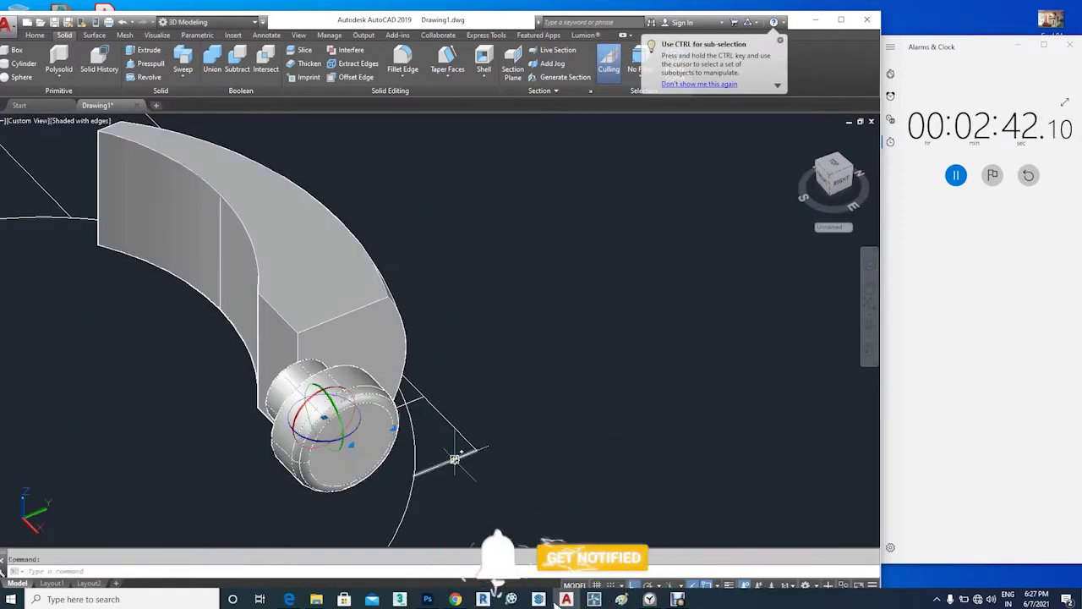
# Move the stepped cylinder onto the curved block's end and return to Top view
pyautogui.write('m')
pyautogui.press('Return')
pyautogui.click(469, 454)
pyautogui.click(512, 436)
pyautogui.keyDown('shift'); pyautogui.moveTo(507, 437); pyautogui.dragTo(385, 382, button='middle'); pyautogui.keyUp('shift')
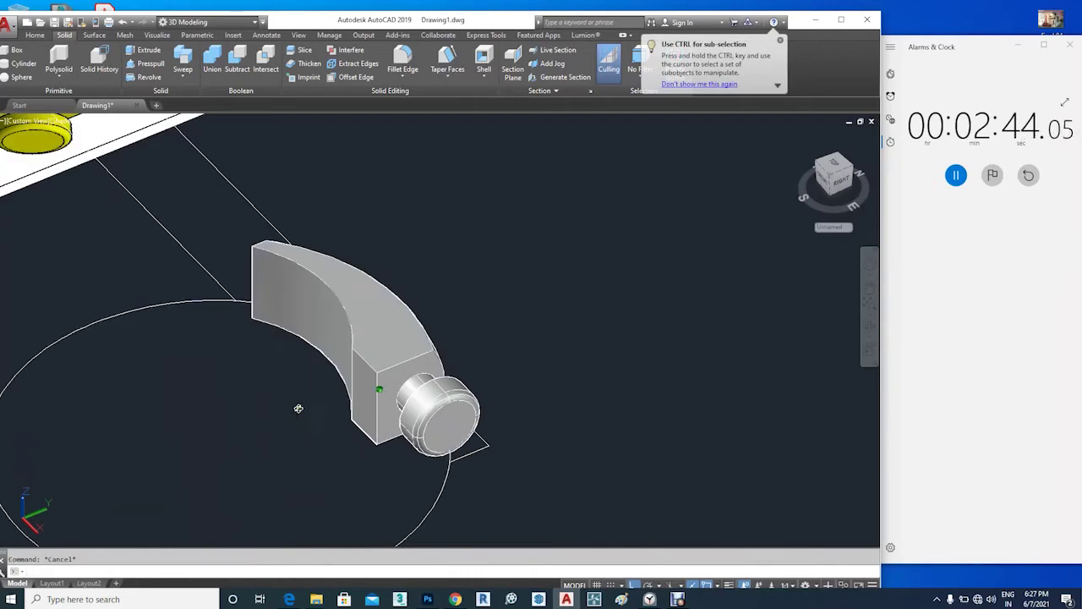
pyautogui.press('Escape')
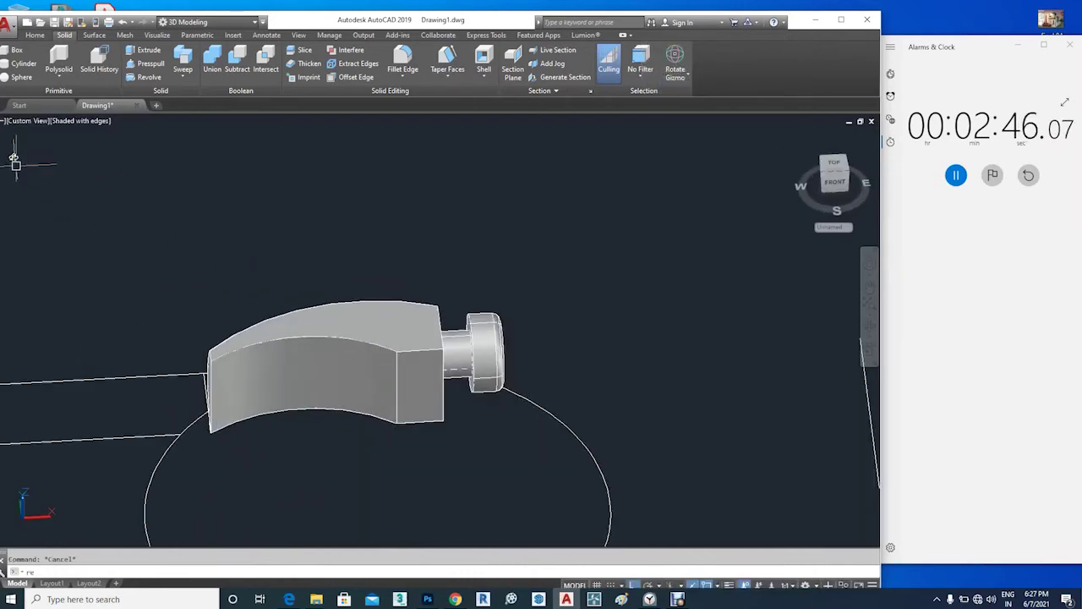
pyautogui.click(26, 121)
pyautogui.click(38, 145)
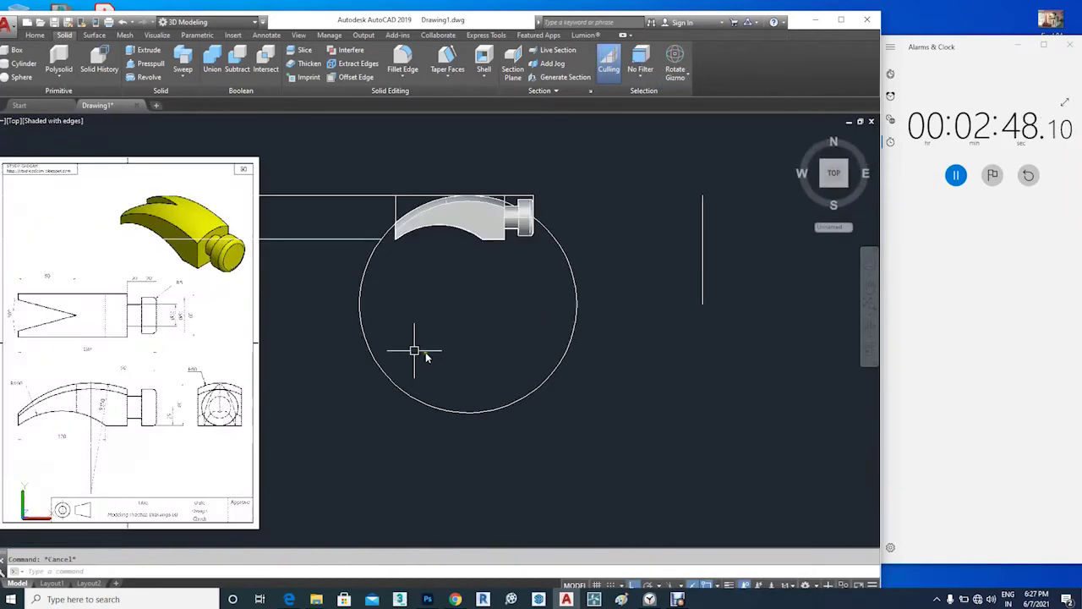
# Pan and zoom over the reference drawing to check the claw dimensions
pyautogui.moveTo(431, 331); pyautogui.dragTo(541, 338, button='middle')
pyautogui.scroll(4, 321, 355)
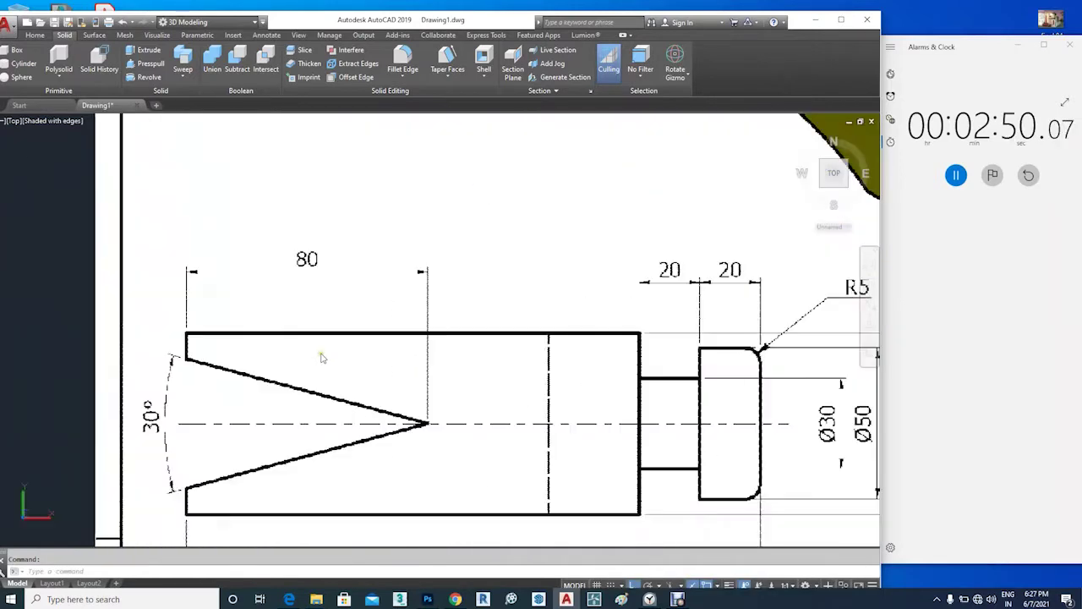
pyautogui.scroll(2, 261, 213)
pyautogui.scroll(-3, 262, 212)
pyautogui.scroll(-3, 254, 254)
pyautogui.scroll(-2, 242, 452)
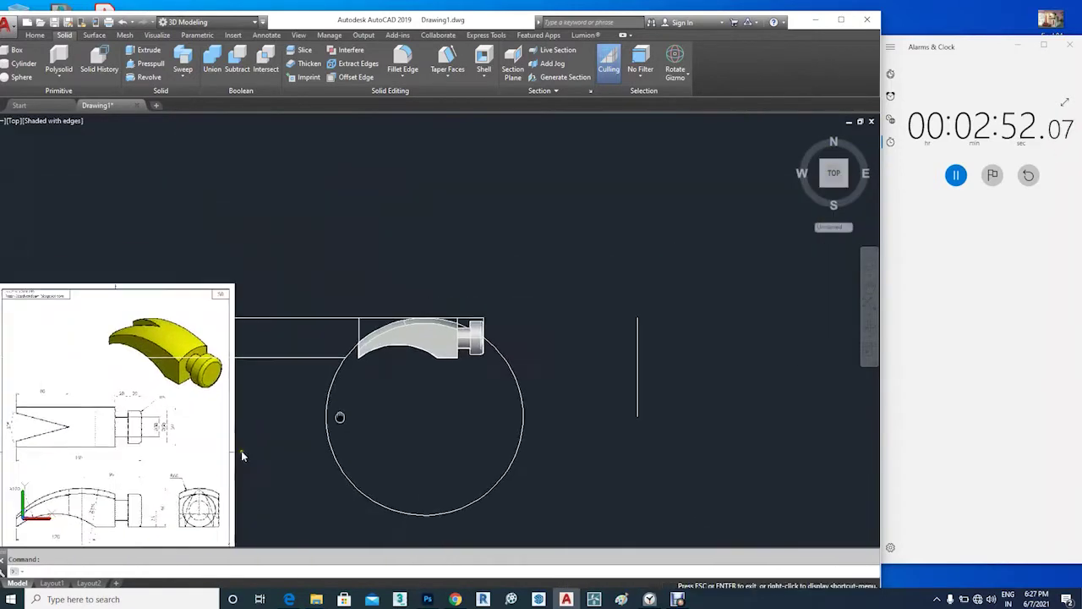
# Draw a 60-wide rectangle above the hammer head
pyautogui.click(414, 294)
pyautogui.write('rec')
pyautogui.press('Return')
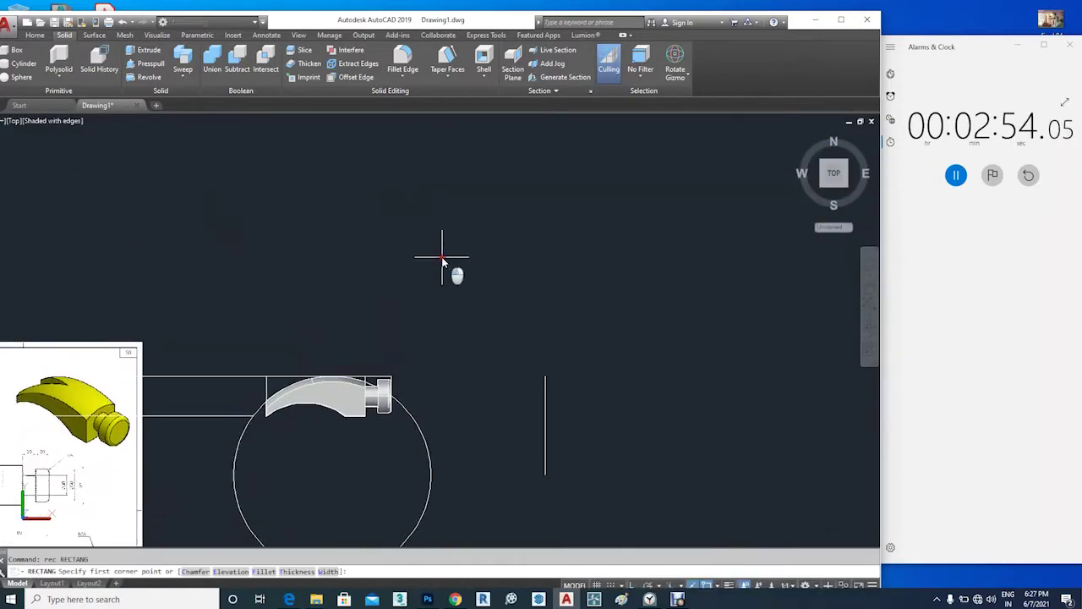
pyautogui.click(442, 257)
pyautogui.write('60')
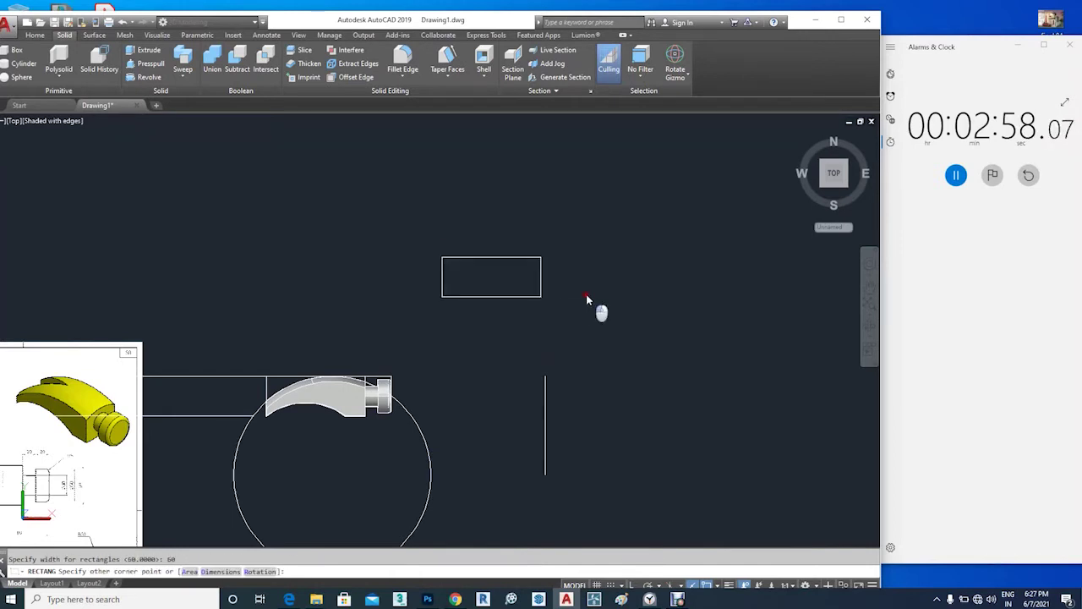
pyautogui.click(588, 298)
pyautogui.click(441, 276)
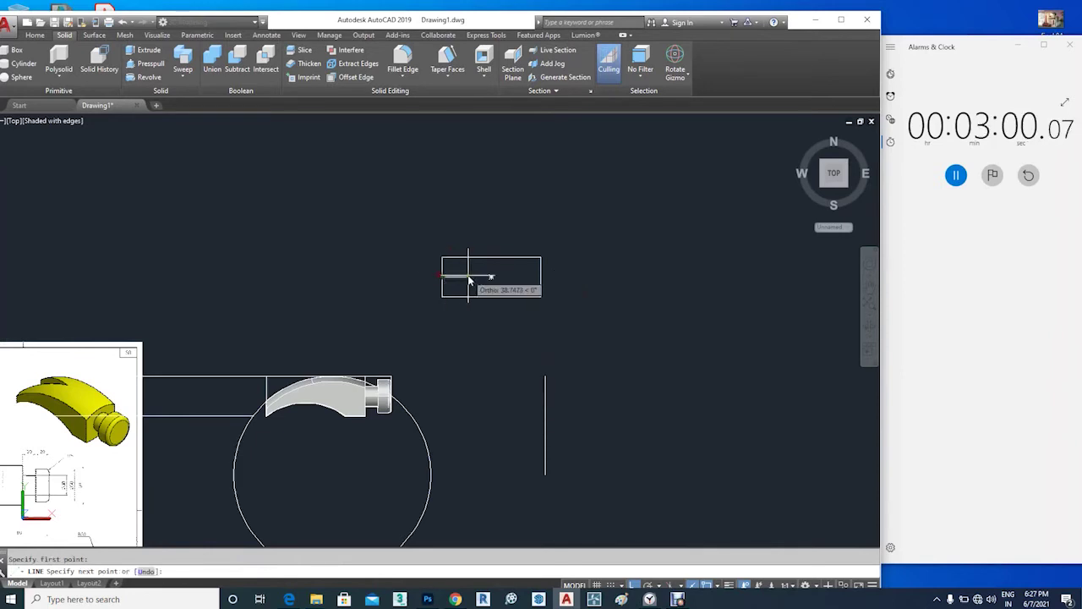
pyautogui.write('80')
pyautogui.press('Return')
pyautogui.scroll(2, 470, 281)
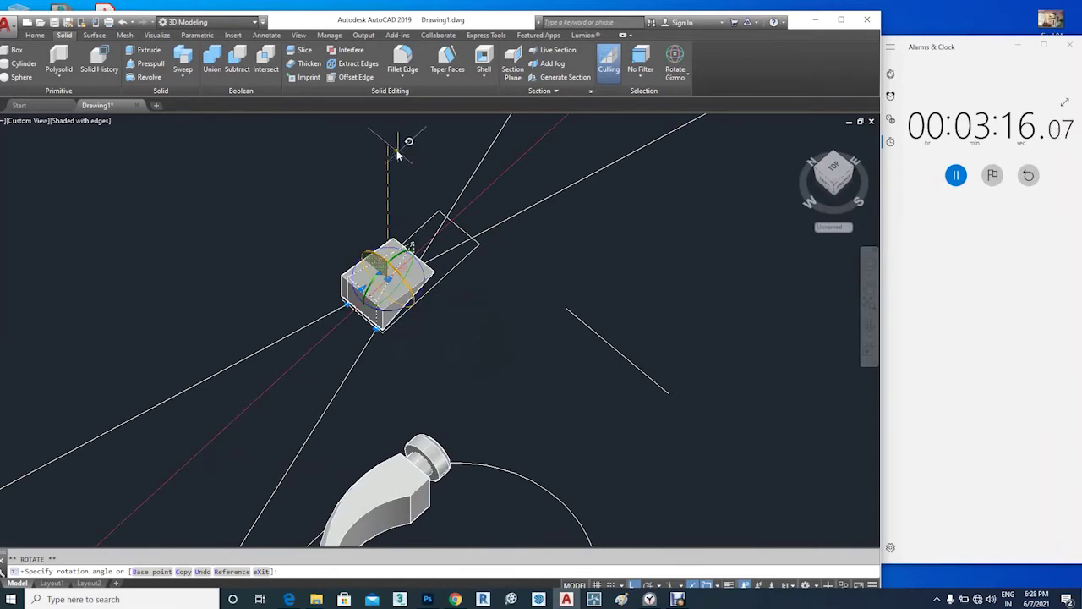
# Start moving the cutting box from its base point toward the claw
pyautogui.scroll(3, 416, 314)
pyautogui.write('m')
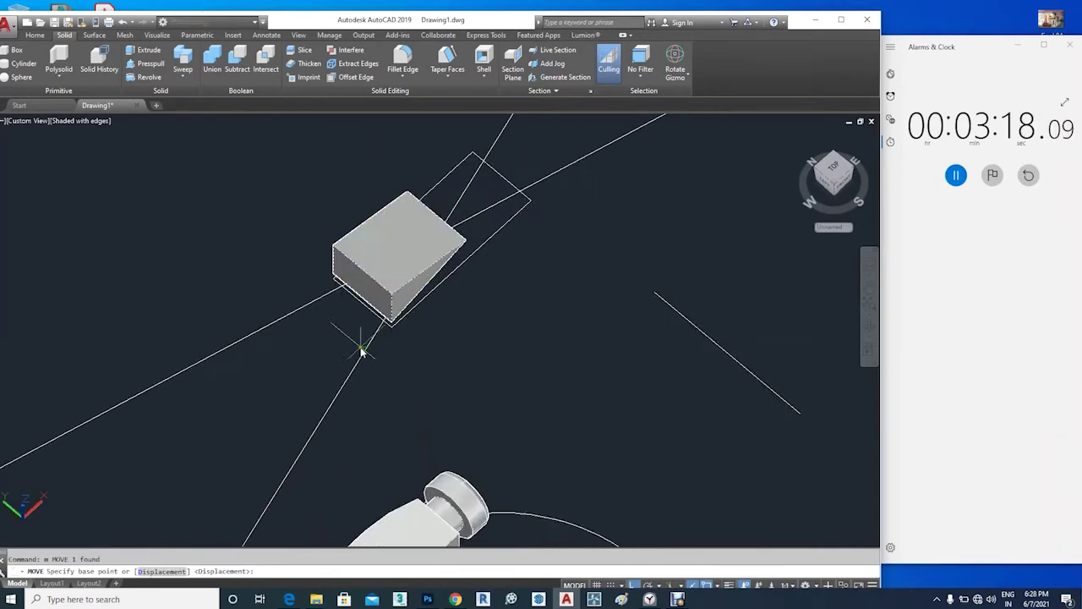
pyautogui.scroll(2, 410, 279)
pyautogui.press('Return')
pyautogui.click(425, 271)
pyautogui.scroll(-3, 427, 283)
pyautogui.scroll(-2, 414, 406)
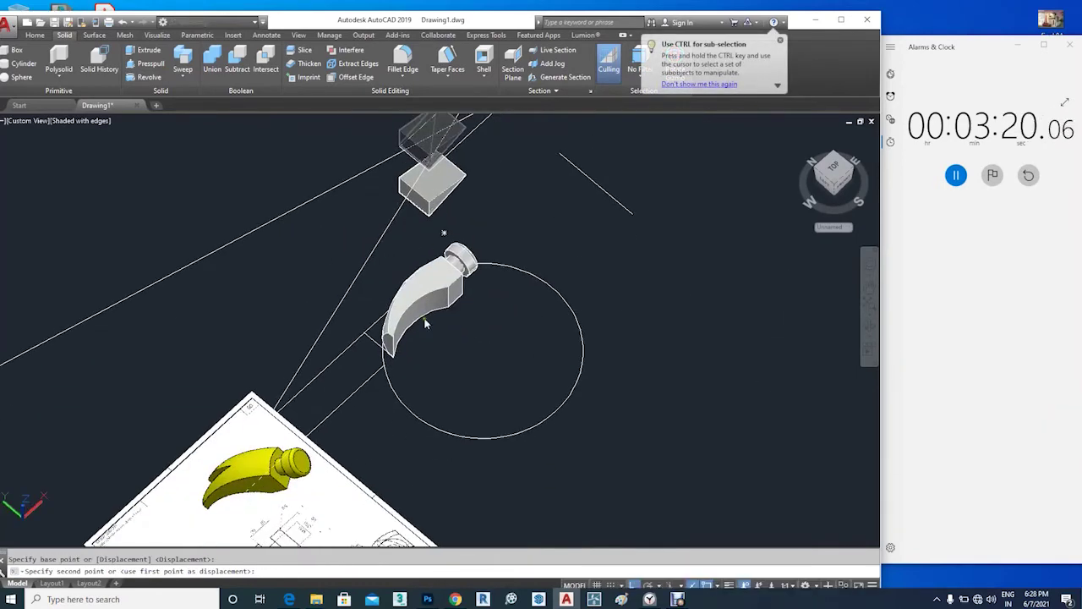
pyautogui.scroll(4, 389, 347)
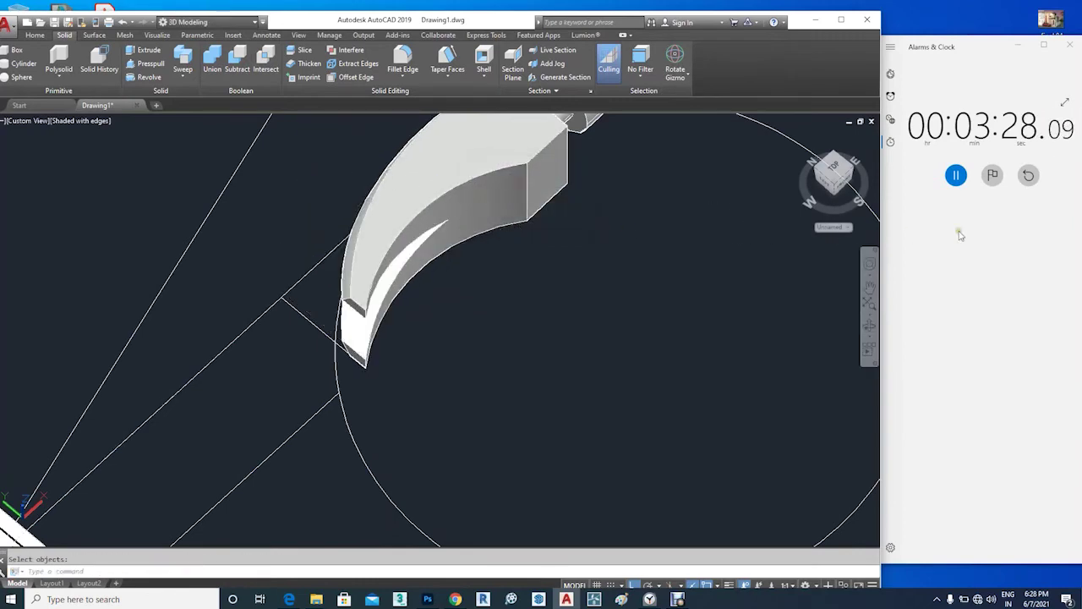
# Zoom and orbit to inspect the split claw from a low angle
pyautogui.scroll(-3, 544, 325)
pyautogui.scroll(-4, 541, 322)
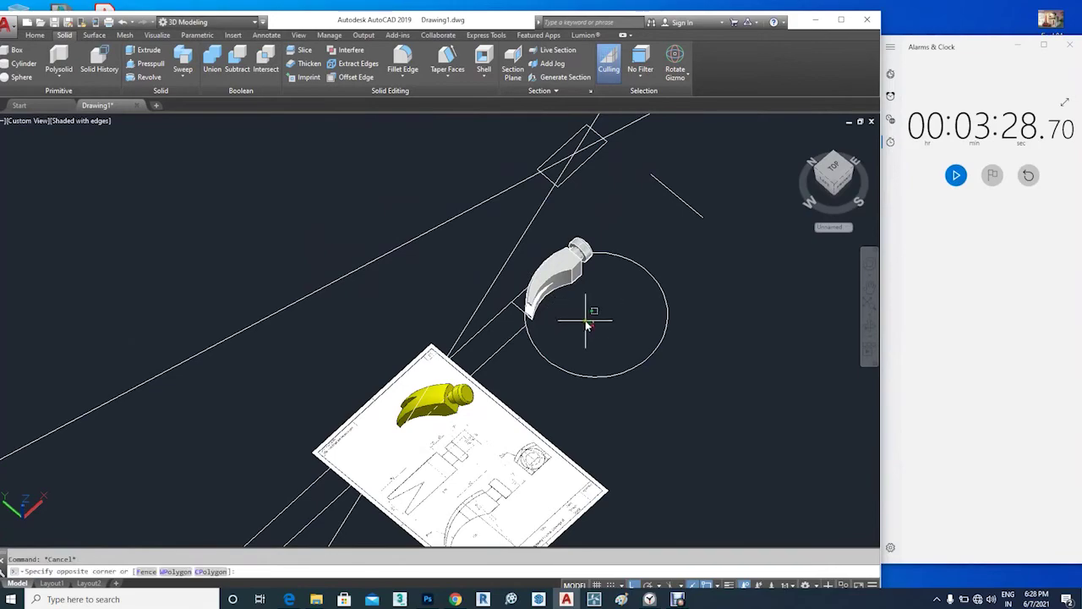
pyautogui.moveTo(588, 325)
pyautogui.keyDown('shift'); pyautogui.mouseDown(button='middle')
pyautogui.moveTo(541, 389)
pyautogui.moveTo(526, 290)
pyautogui.mouseUp(button='middle'); pyautogui.keyUp('shift')
pyautogui.scroll(4, 571, 263)
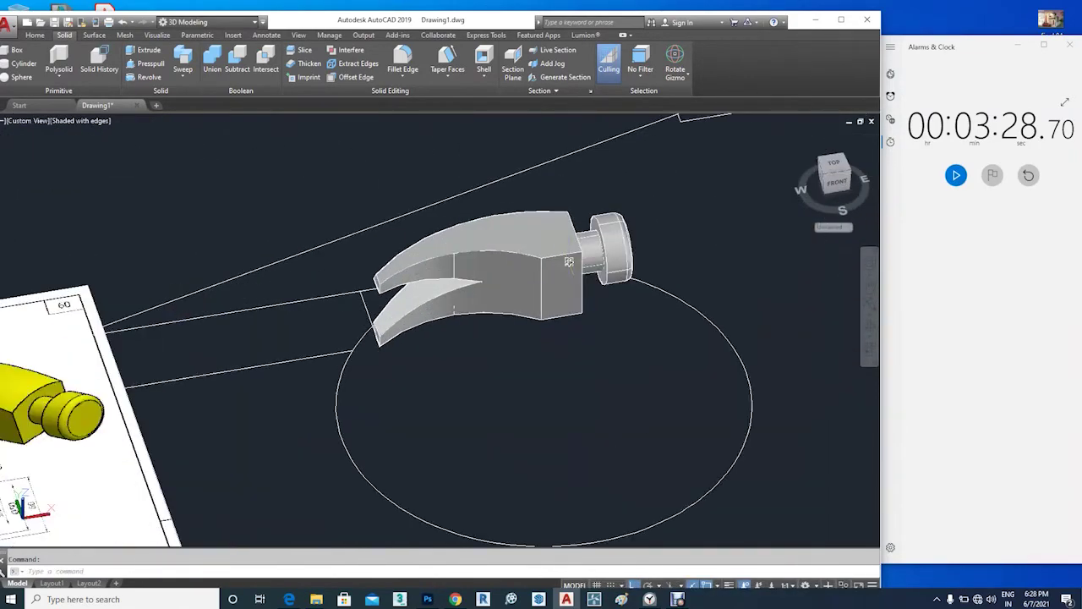
pyautogui.scroll(1, 567, 263)
pyautogui.scroll(-1, 574, 246)
pyautogui.scroll(3, 575, 246)
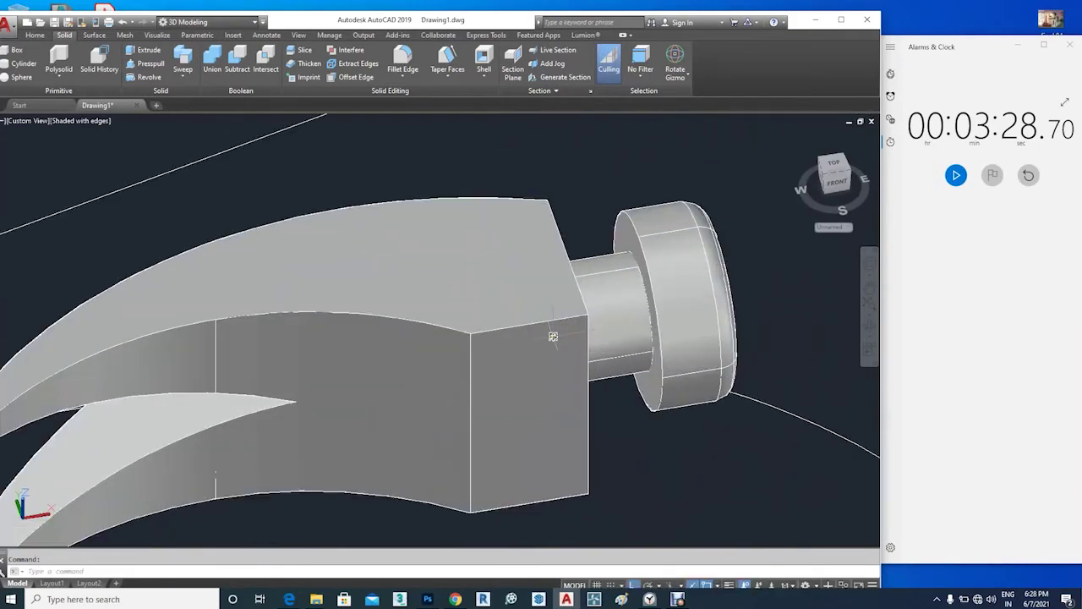
pyautogui.moveTo(574, 247)
pyautogui.keyDown('shift'); pyautogui.mouseDown(button='middle')
pyautogui.moveTo(720, 258)
pyautogui.moveTo(623, 440)
pyautogui.moveTo(421, 435)
pyautogui.moveTo(377, 409)
pyautogui.moveTo(580, 270)
pyautogui.moveTo(705, 285)
pyautogui.moveTo(582, 401)
pyautogui.mouseUp(button='middle'); pyautogui.keyUp('shift')
pyautogui.scroll(-3, 377, 409)
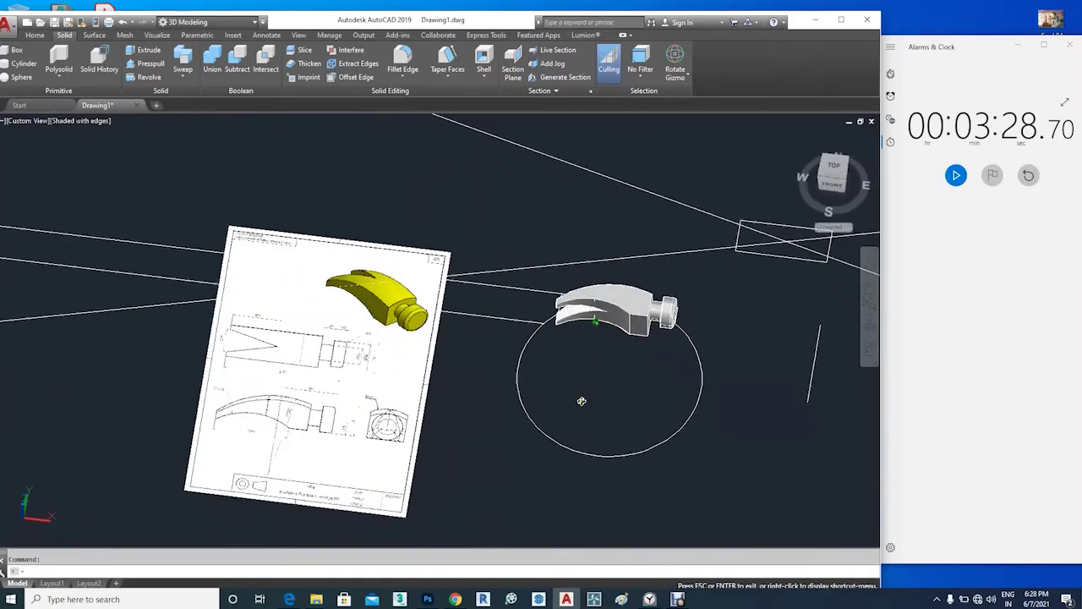